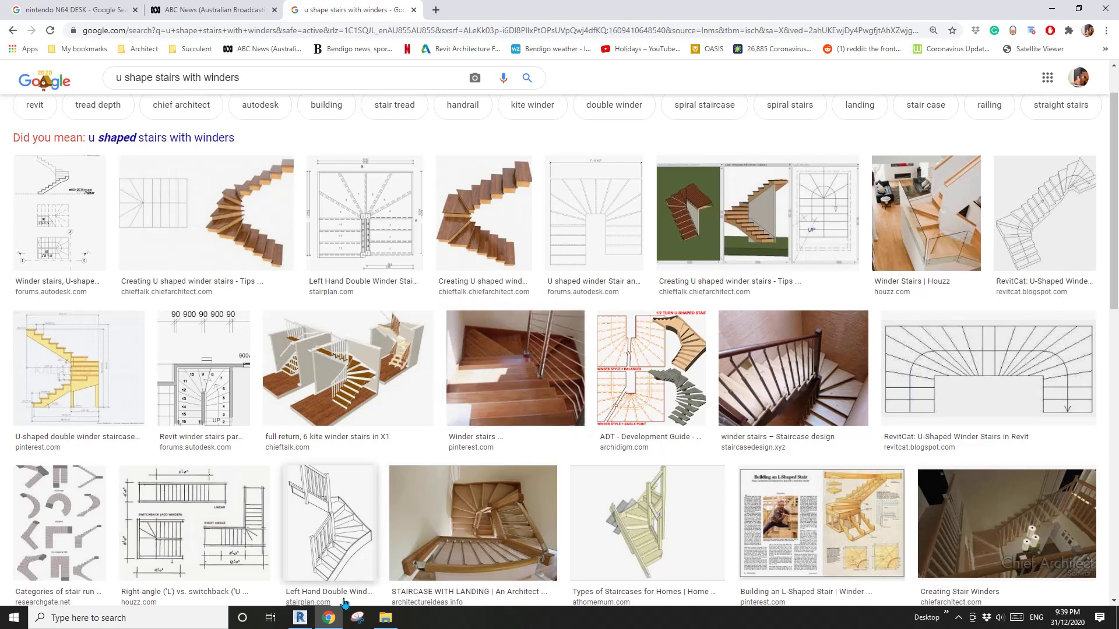
- Switch to Revit and start a stair on the Ground Floor plan, placing a 1000 mm wide U-shaped winder run
{"action": "left_click", "coordinate": [300, 617]}
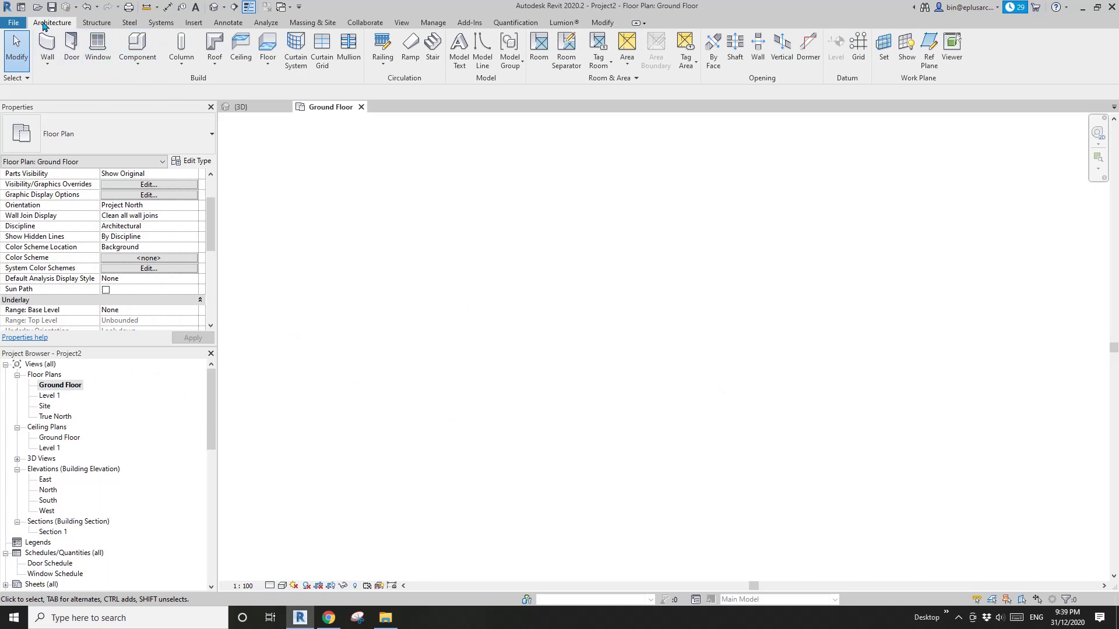
{"action": "left_click", "coordinate": [433, 45]}
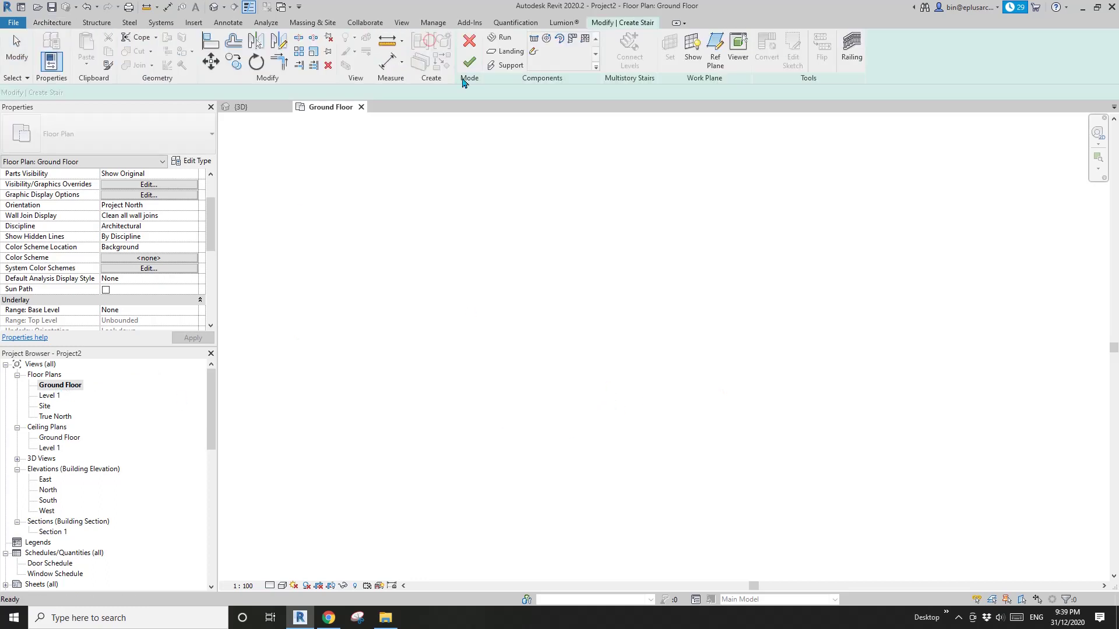
{"action": "left_click", "coordinate": [585, 41]}
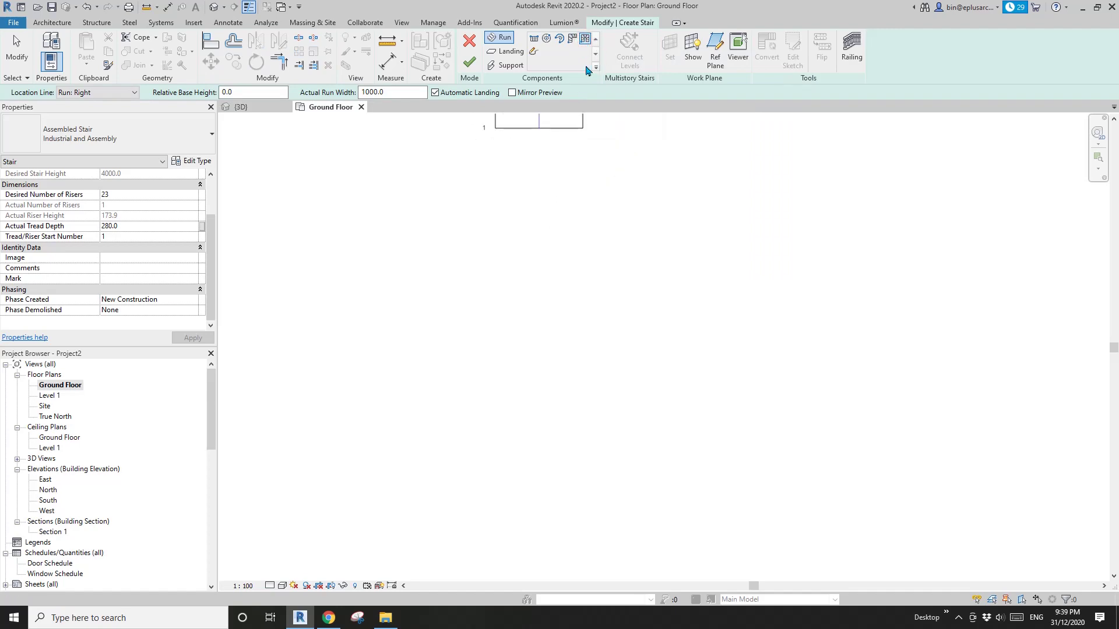
{"action": "left_click", "coordinate": [564, 446]}
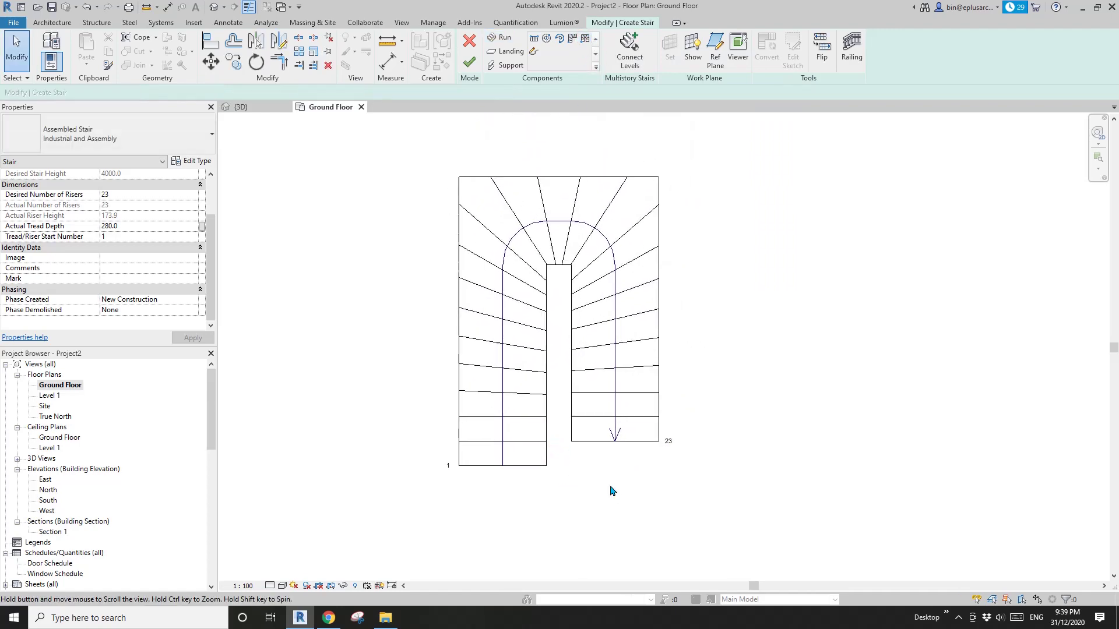
- Set the winder run's parallel treads to 7 at the start and 6 at the end
{"action": "left_click", "coordinate": [589, 347]}
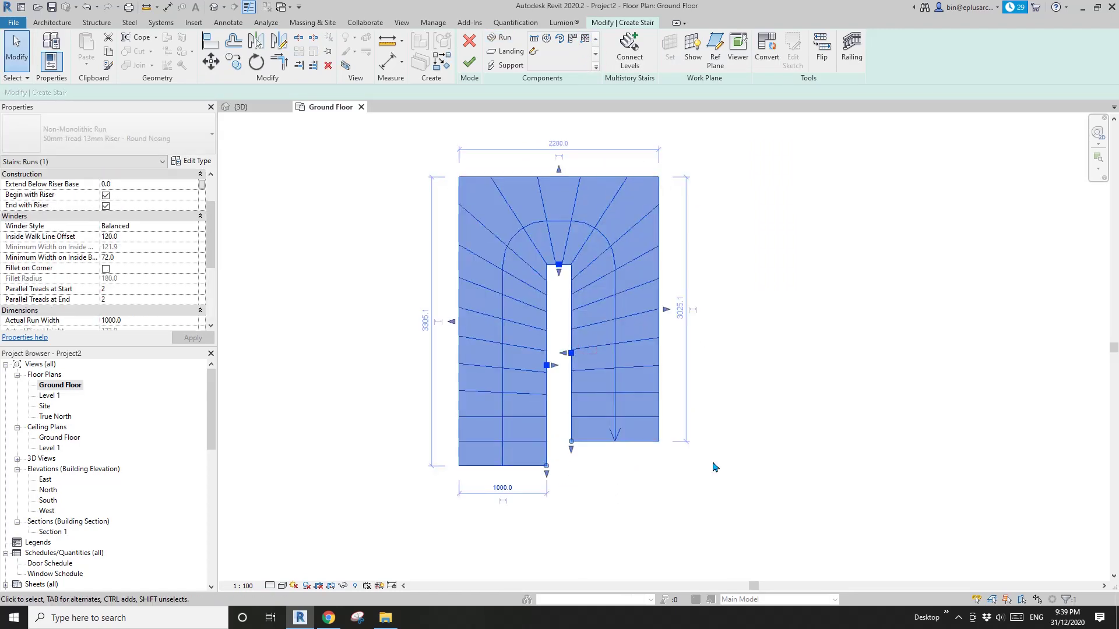
{"action": "left_click", "coordinate": [673, 430]}
{"action": "scroll", "coordinate": [618, 384], "scroll_direction": "up", "scroll_amount": 1}
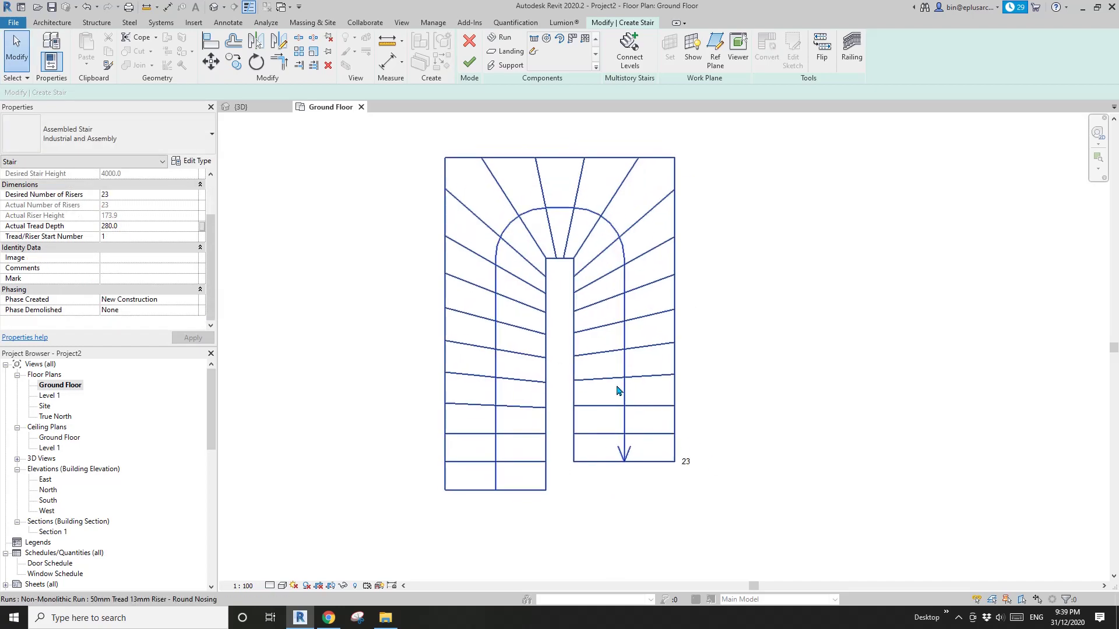
{"action": "left_click", "coordinate": [514, 283]}
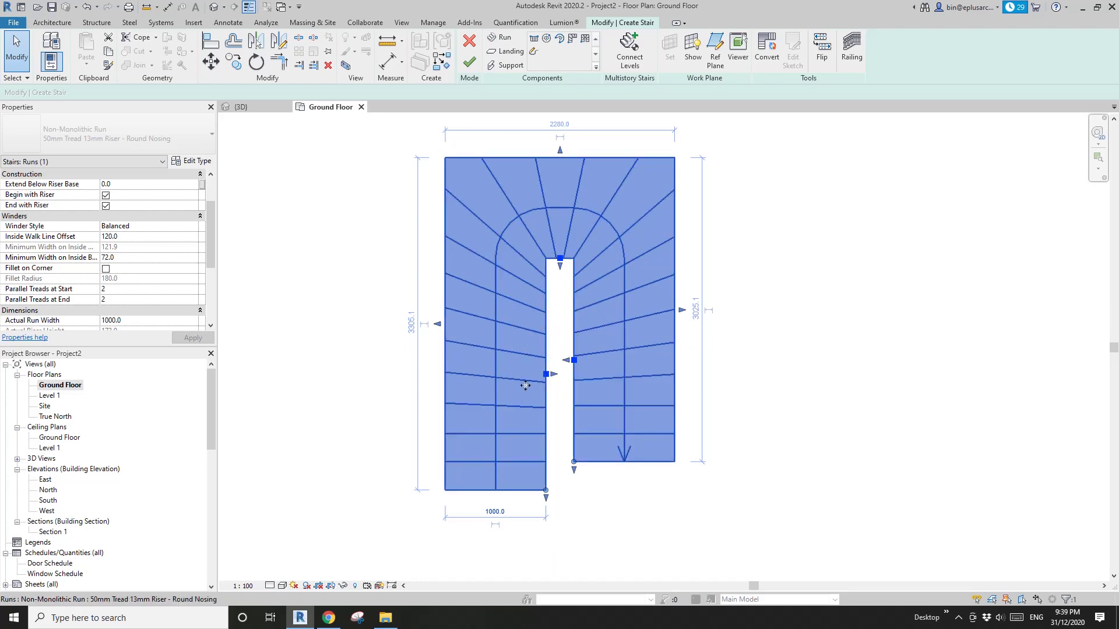
{"action": "left_click", "coordinate": [131, 290]}
{"action": "type", "text": "7"}
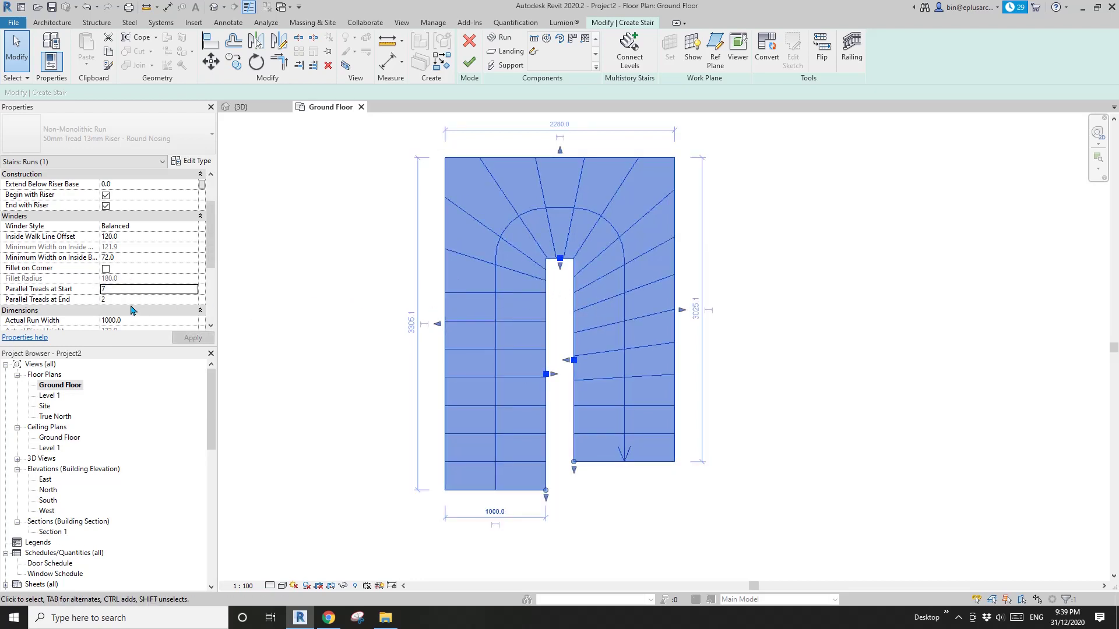
{"action": "left_click", "coordinate": [125, 291]}
{"action": "left_click", "coordinate": [140, 300]}
{"action": "type", "text": "6"}
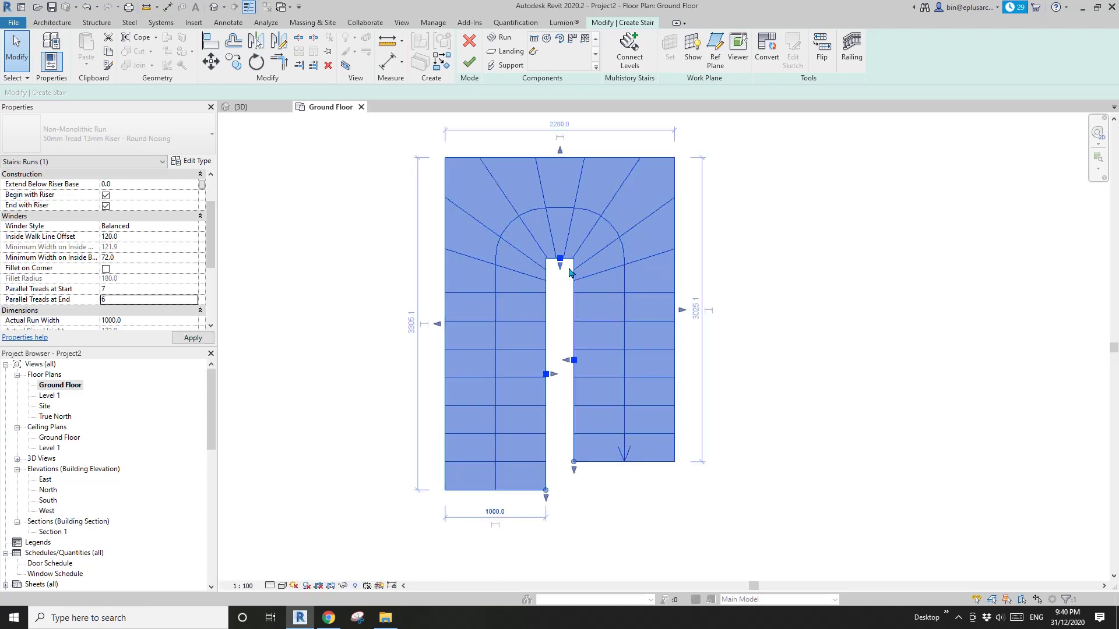
- Review the winder style options and stair properties, and compare the layout with the reference stair images in Chrome
{"action": "left_click", "coordinate": [193, 226]}
{"action": "left_click", "coordinate": [192, 226]}
{"action": "left_click", "coordinate": [300, 215]}
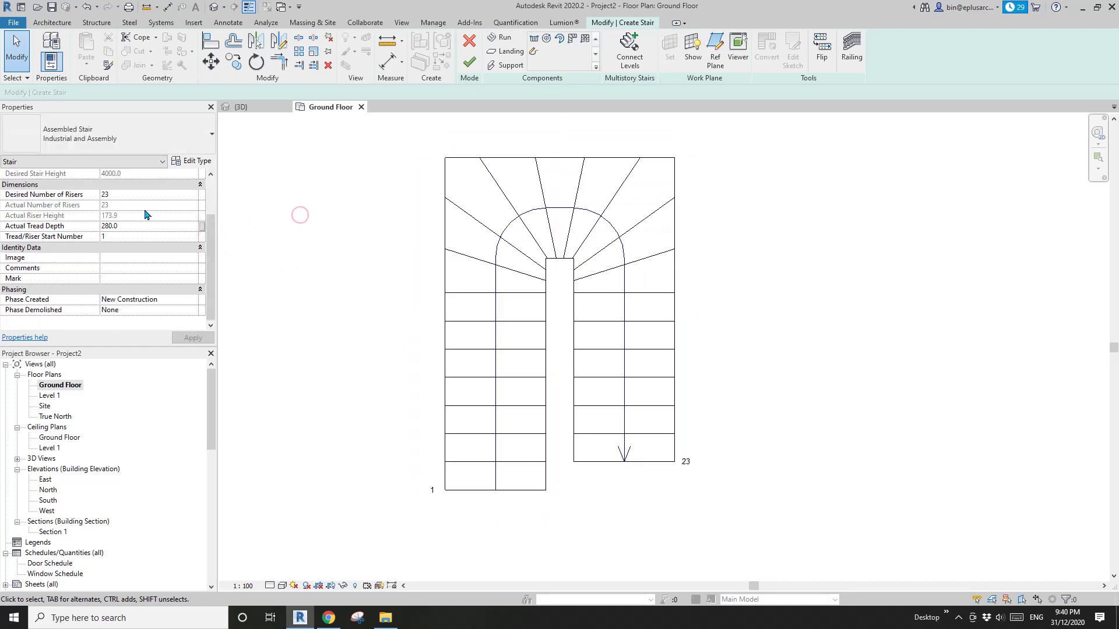
{"action": "left_click", "coordinate": [212, 213]}
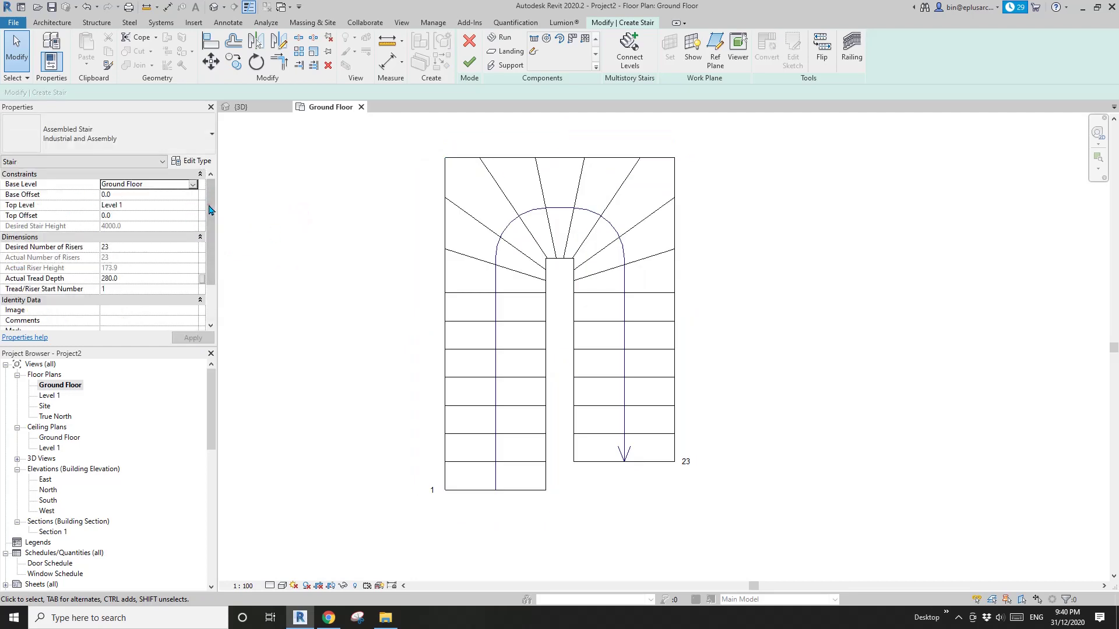
{"action": "left_click", "coordinate": [329, 617]}
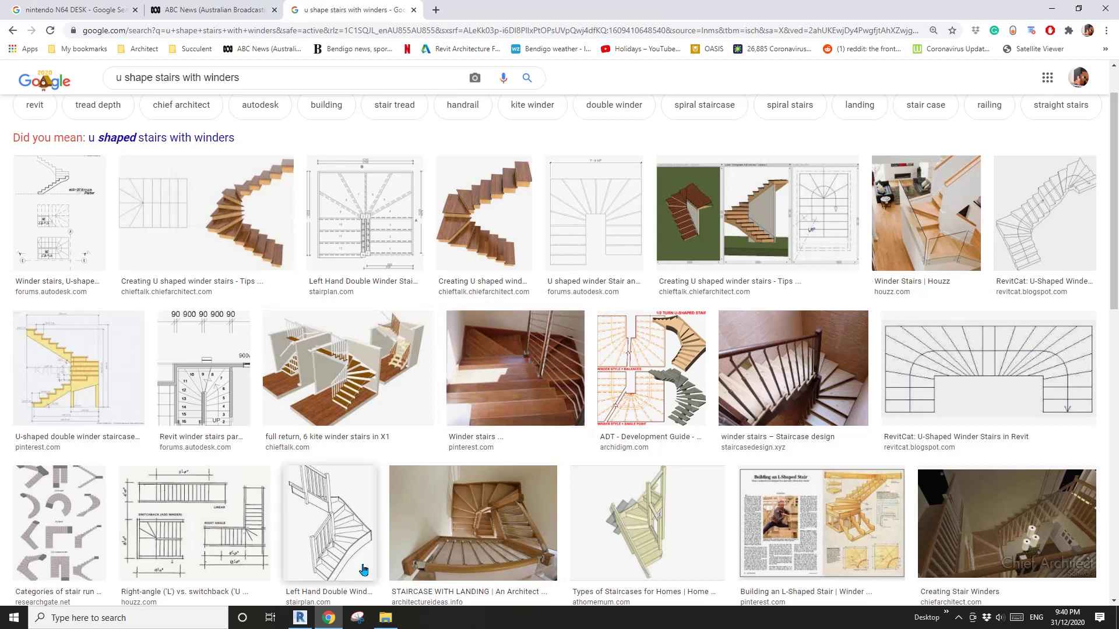
{"action": "left_click", "coordinate": [300, 618]}
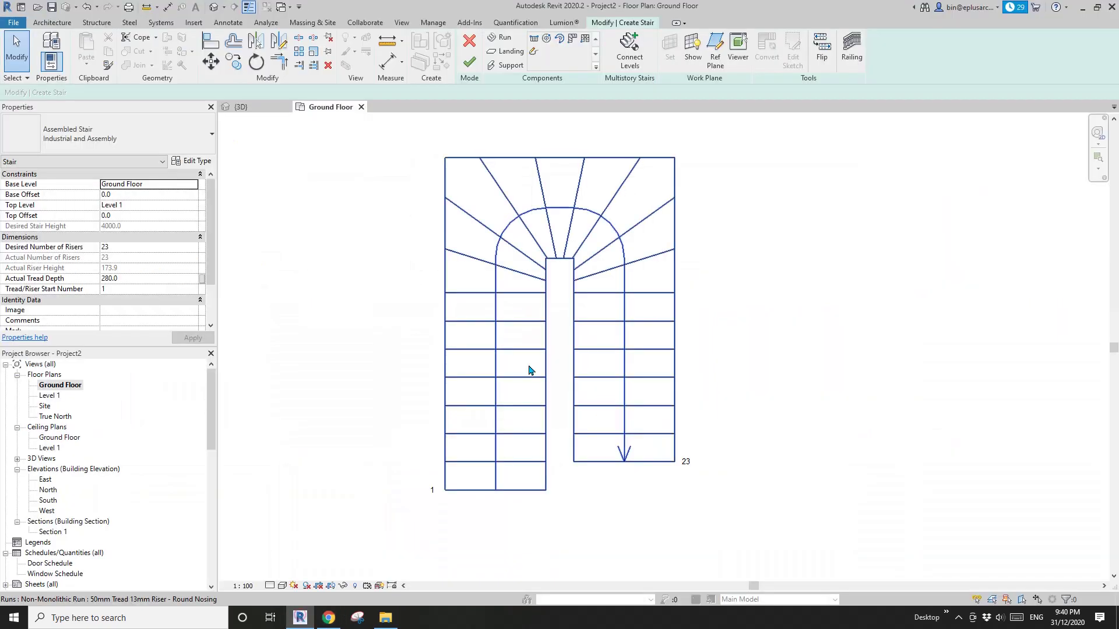
- Try to set the winder run's parallel treads at start to 8
{"action": "left_click", "coordinate": [537, 284]}
{"action": "scroll", "coordinate": [536, 285], "scroll_direction": "up", "scroll_amount": 2}
{"action": "scroll", "coordinate": [146, 301], "scroll_direction": "down", "scroll_amount": 5}
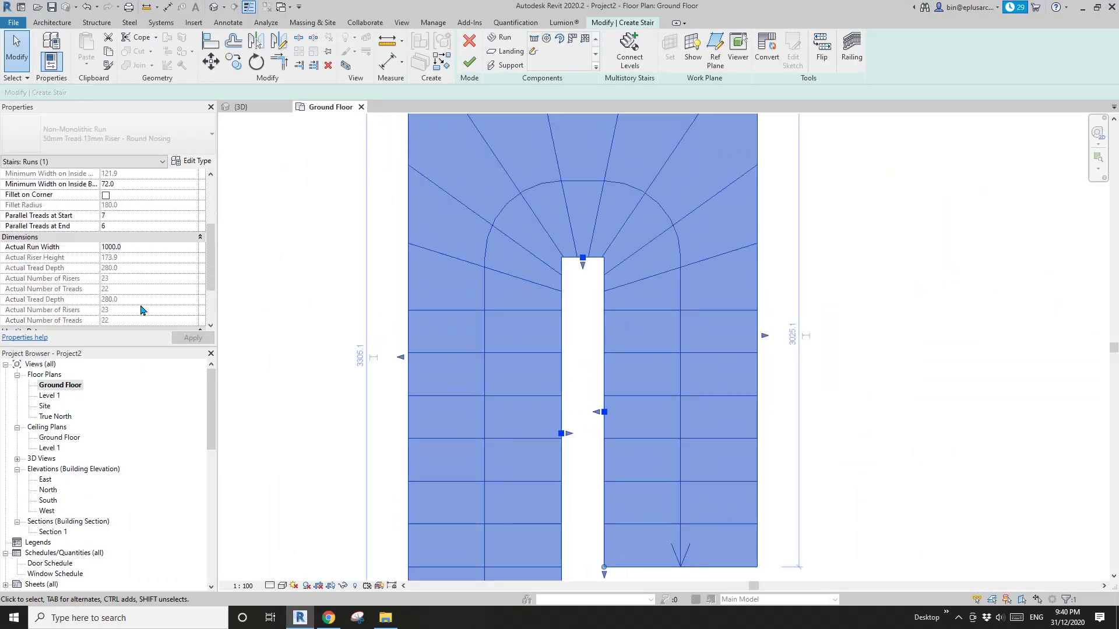
{"action": "scroll", "coordinate": [128, 291], "scroll_direction": "up", "scroll_amount": 3}
{"action": "left_click", "coordinate": [125, 279]}
{"action": "type", "text": "8"}
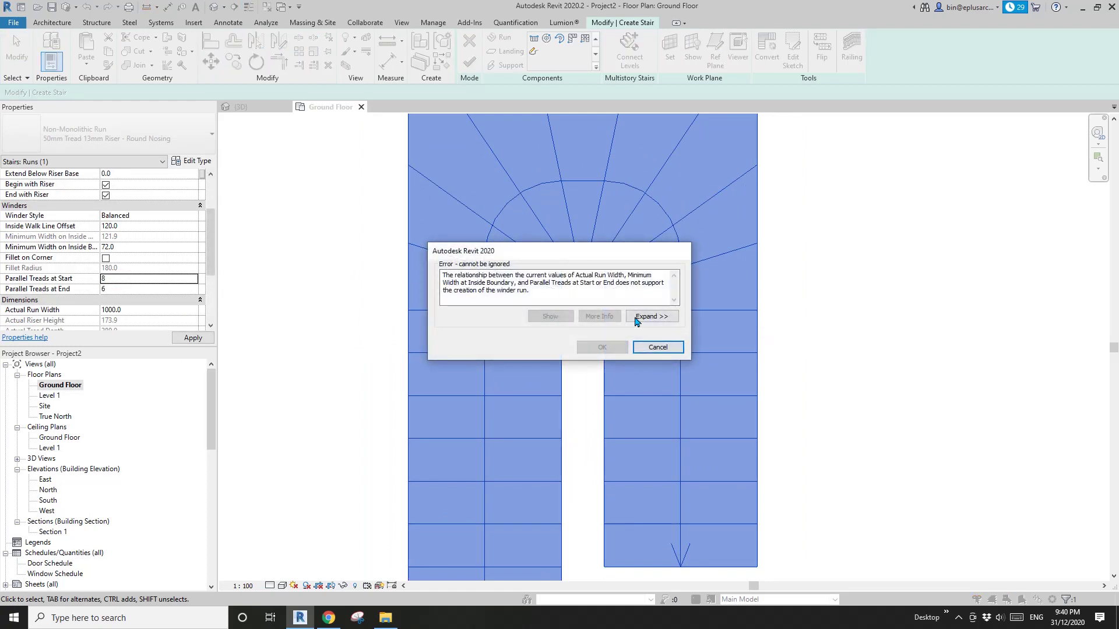
{"action": "left_click", "coordinate": [658, 348]}
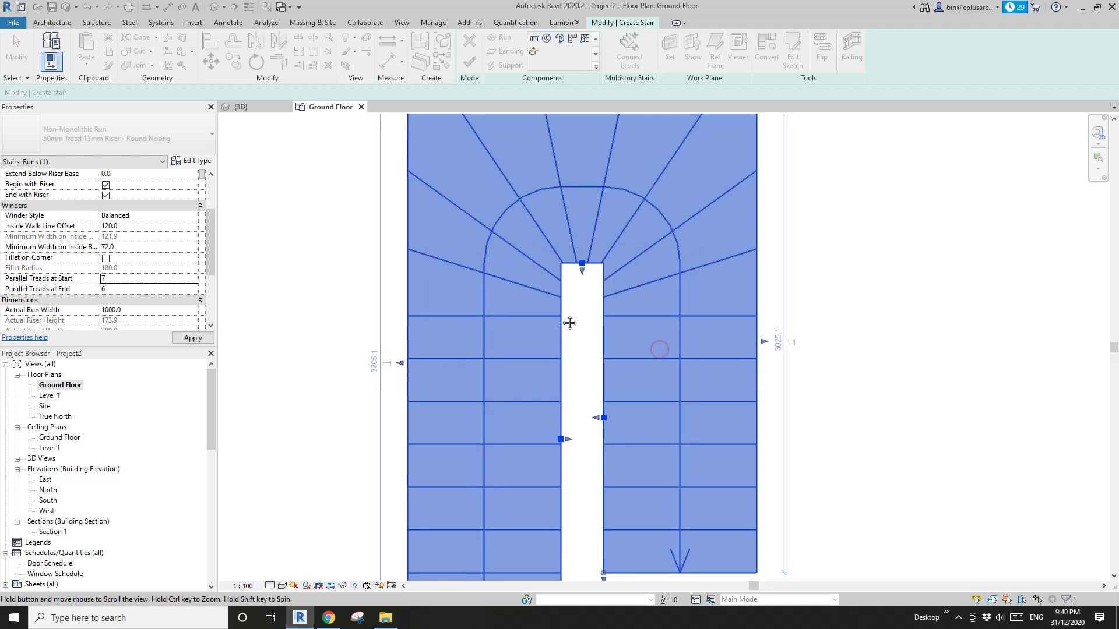
- Delete the U-shaped winder run from the stair being created
{"action": "scroll", "coordinate": [553, 320], "scroll_direction": "down", "scroll_amount": 2}
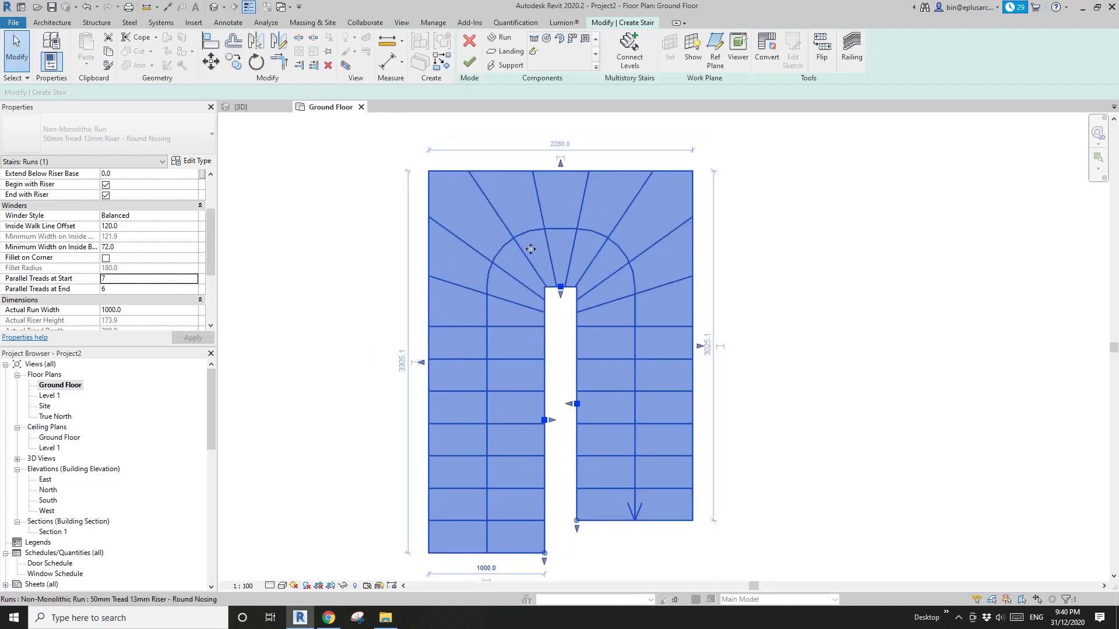
{"action": "scroll", "coordinate": [525, 320], "scroll_direction": "down", "scroll_amount": 3}
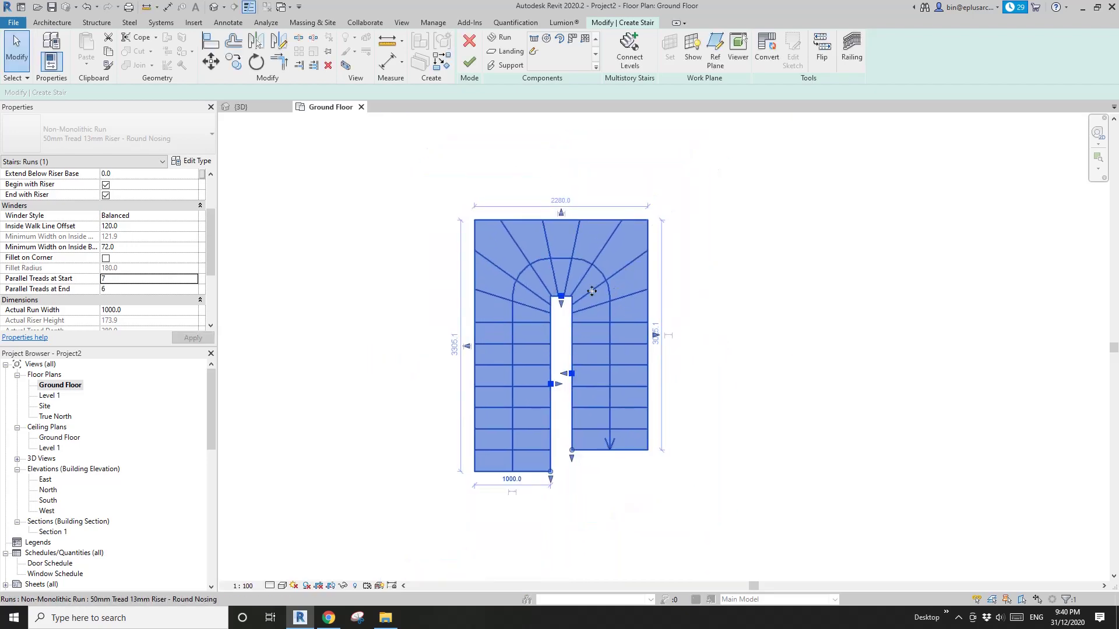
{"action": "key", "text": "Escape"}
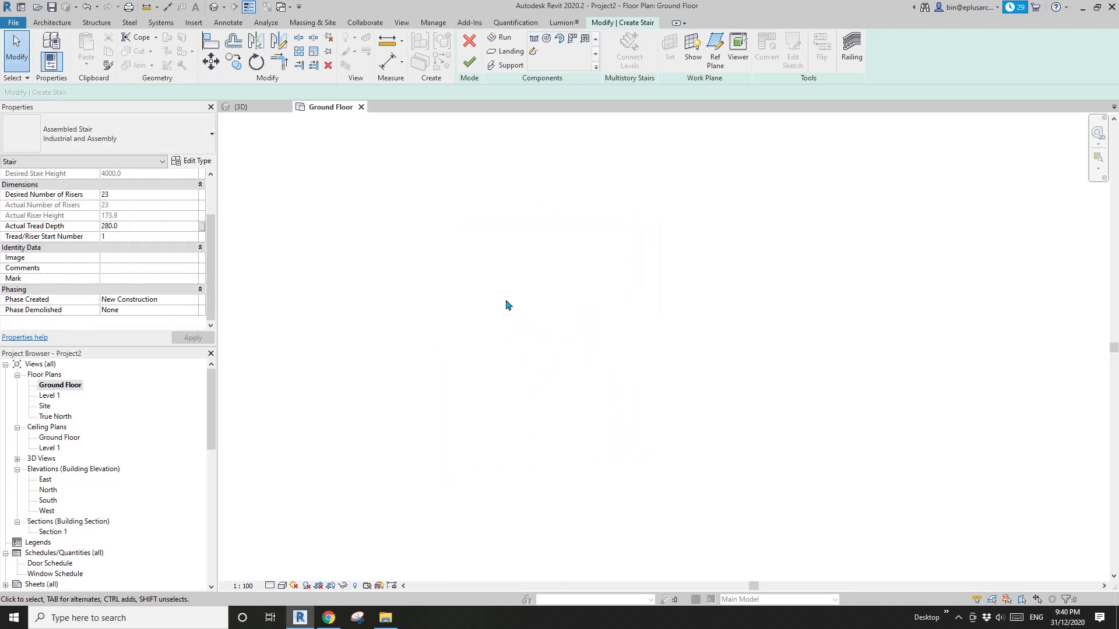
{"action": "middle_click_drag", "start_coordinate": [517, 299], "coordinate": [519, 344]}
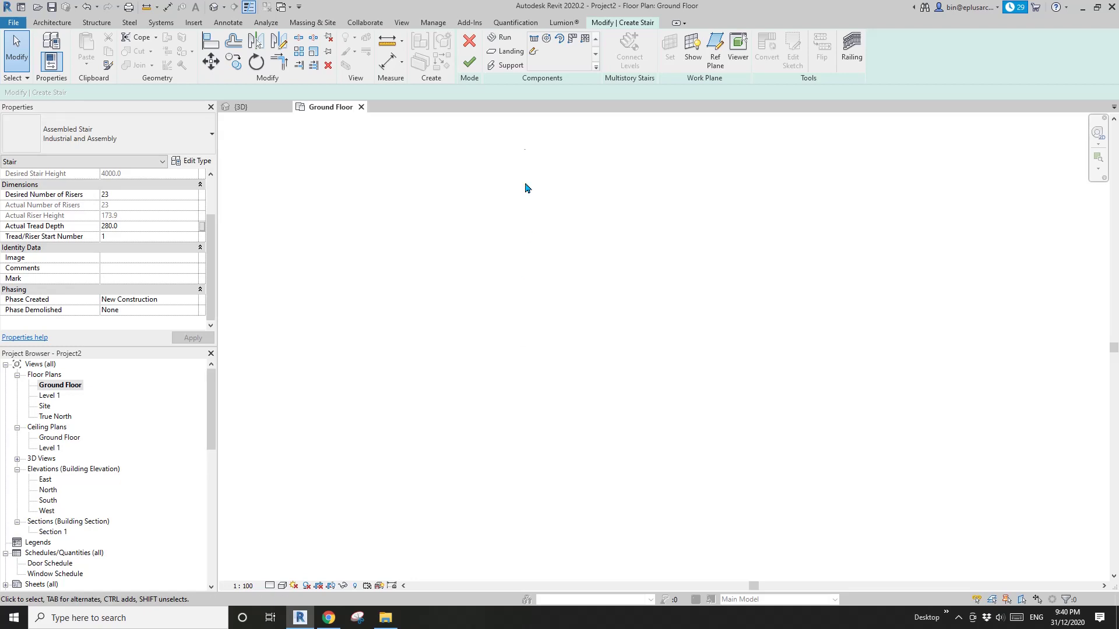
- Start a sketched stair run and draw a 1200 mm horizontal riser line
{"action": "left_click", "coordinate": [534, 52]}
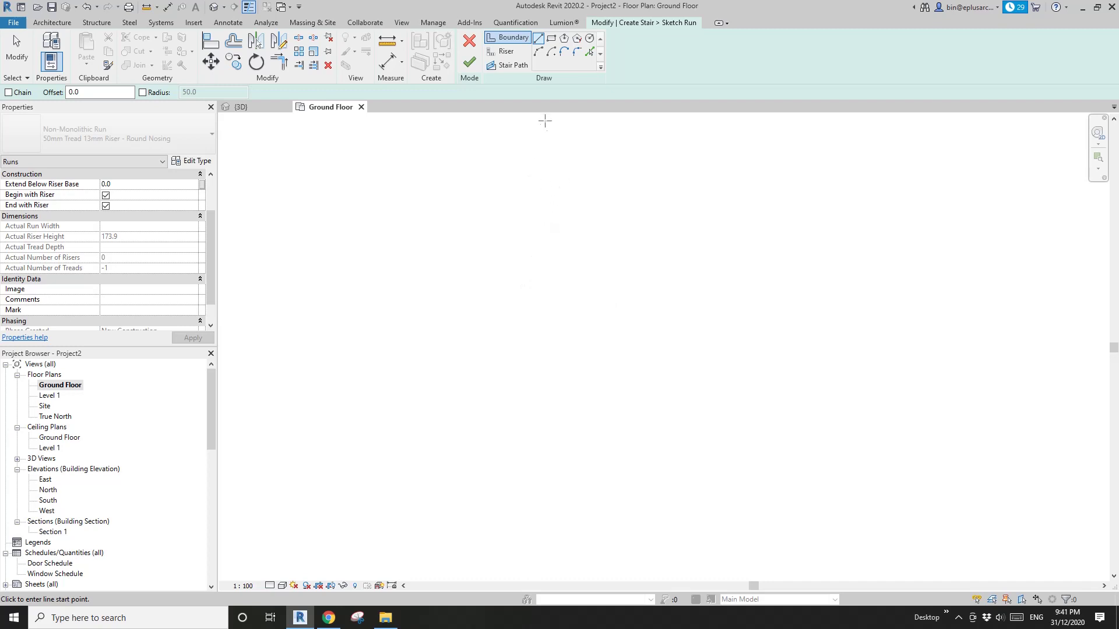
{"action": "left_click", "coordinate": [506, 52]}
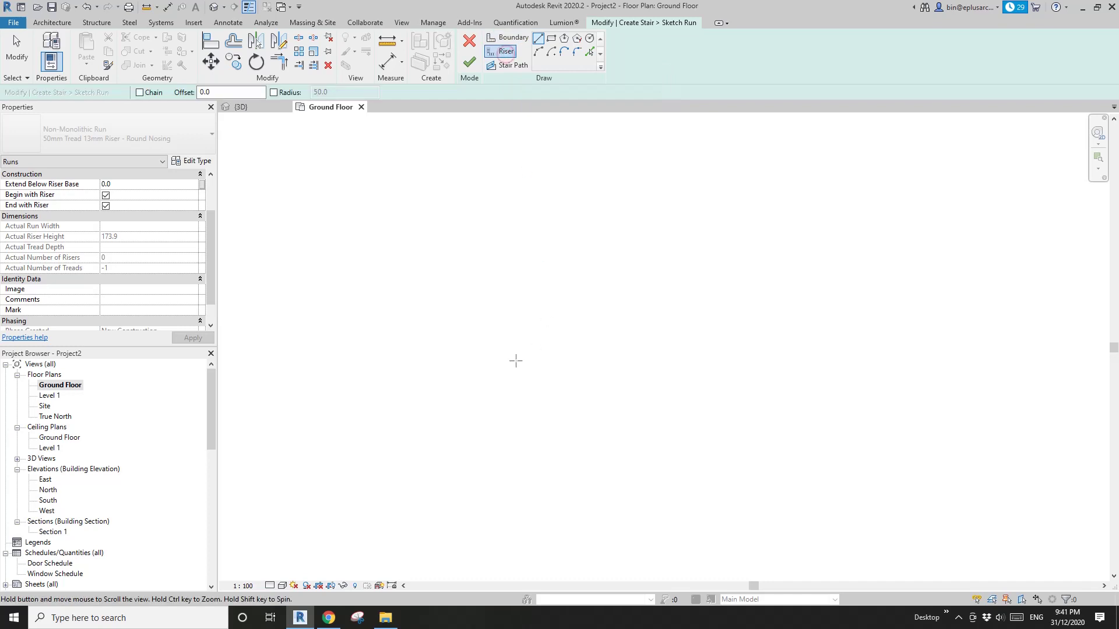
{"action": "left_click", "coordinate": [536, 290]}
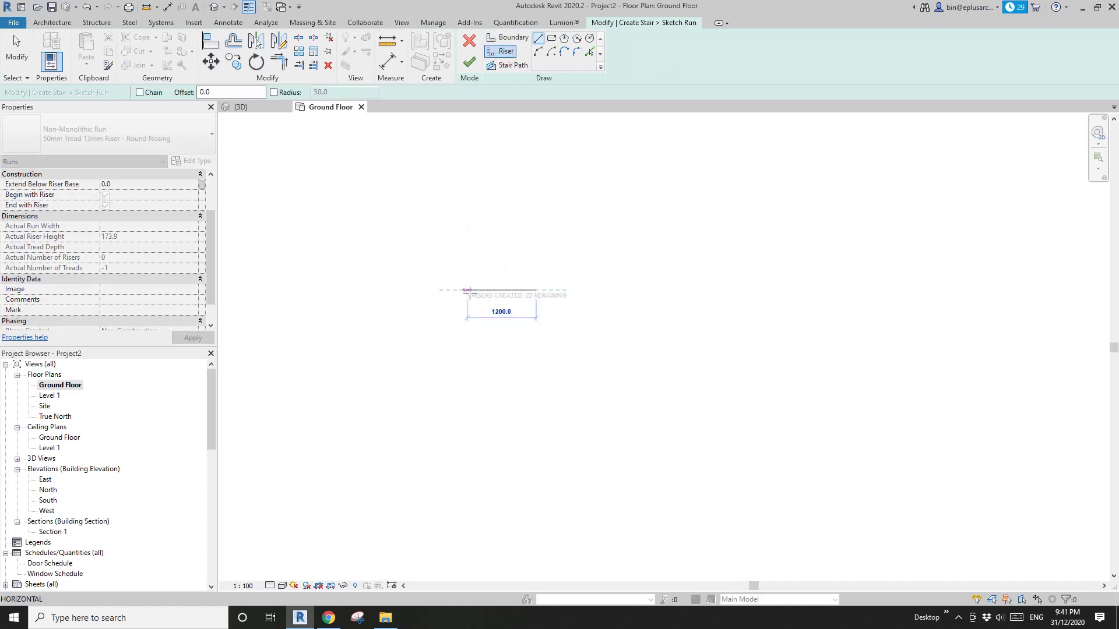
{"action": "scroll", "coordinate": [468, 294], "scroll_direction": "up", "scroll_amount": 1}
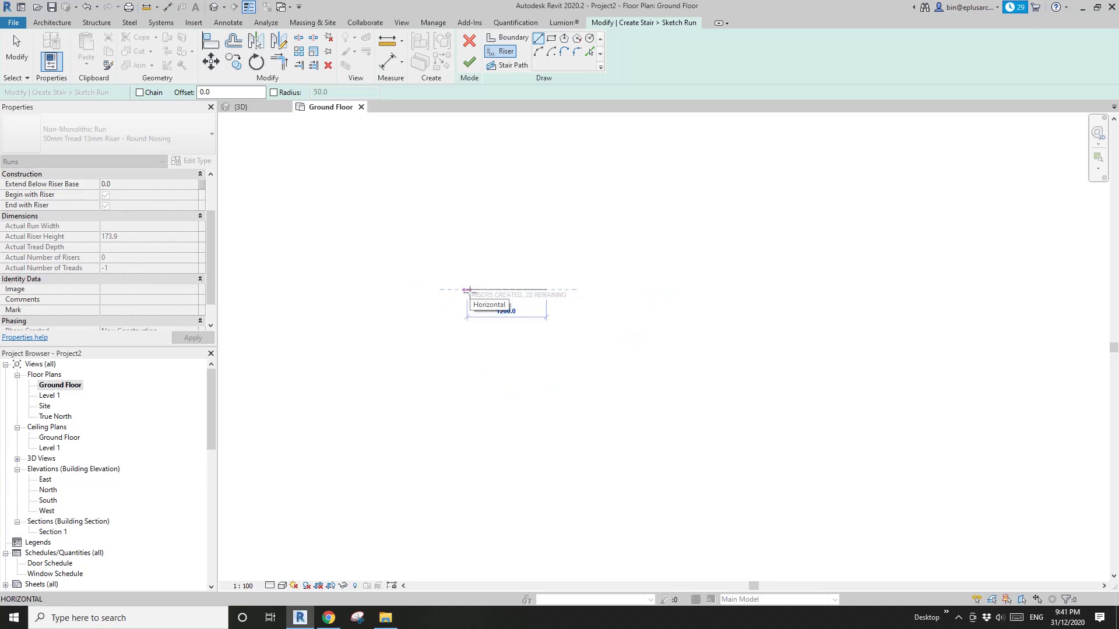
{"action": "left_click", "coordinate": [467, 290]}
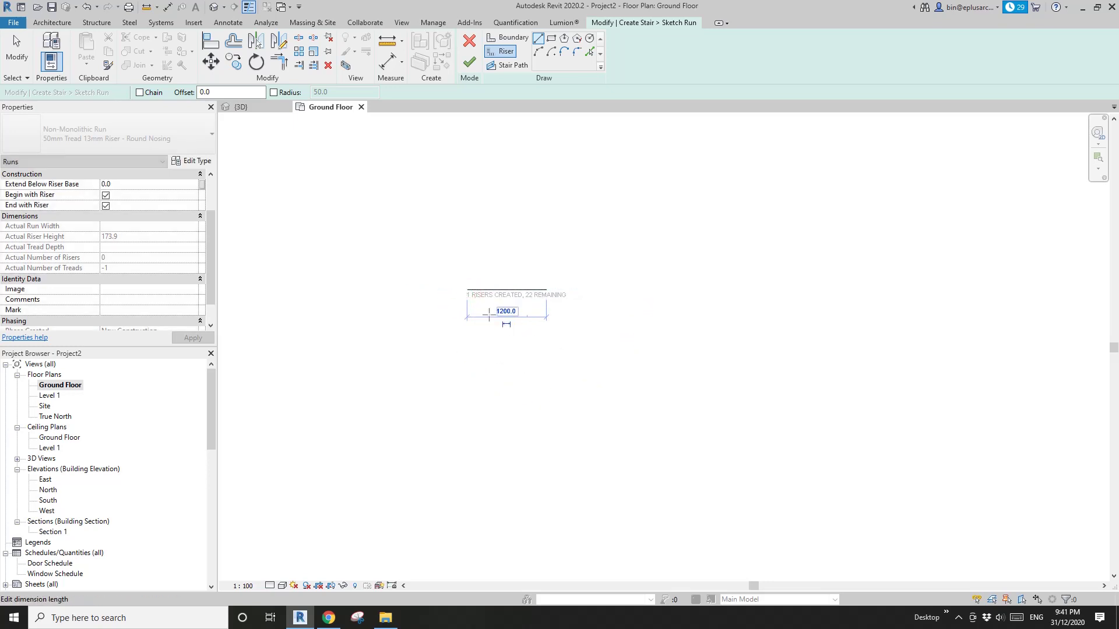
{"action": "scroll", "coordinate": [536, 291], "scroll_direction": "up", "scroll_amount": 2}
{"action": "scroll", "coordinate": [520, 284], "scroll_direction": "up", "scroll_amount": 1}
{"action": "middle_click_drag", "start_coordinate": [520, 283], "coordinate": [493, 342]}
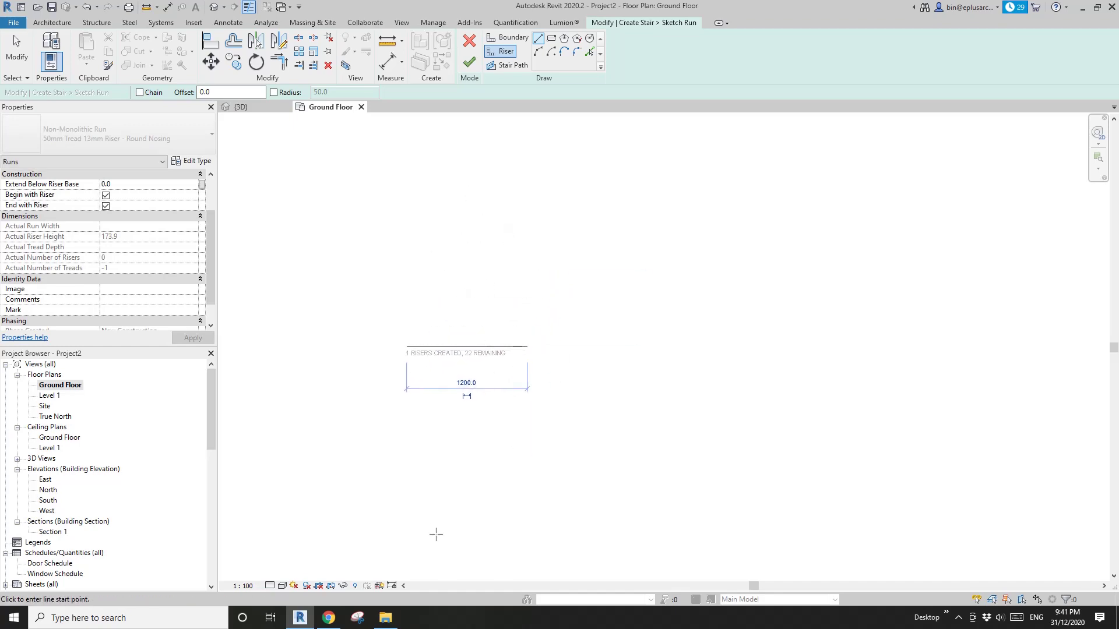
- From the right end of the horizontal riser, sketch an upper-left diagonal riser about 1280 mm long at 135° and a 1200 mm vertical riser
{"action": "left_click", "coordinate": [328, 618]}
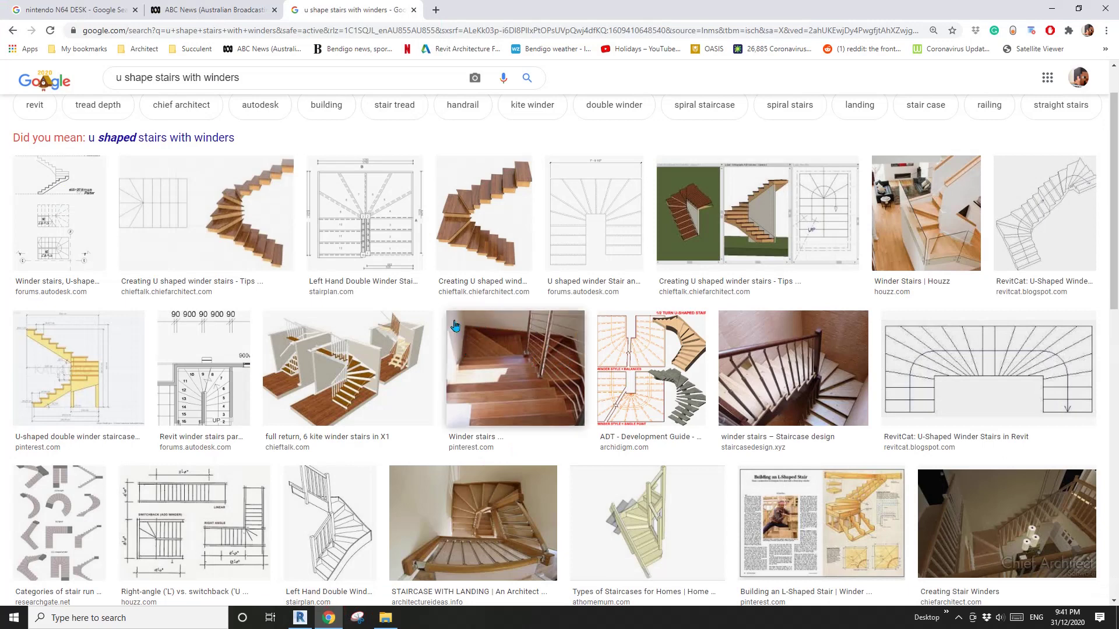
{"action": "left_click", "coordinate": [300, 618]}
{"action": "scroll", "coordinate": [466, 386], "scroll_direction": "down", "scroll_amount": 1}
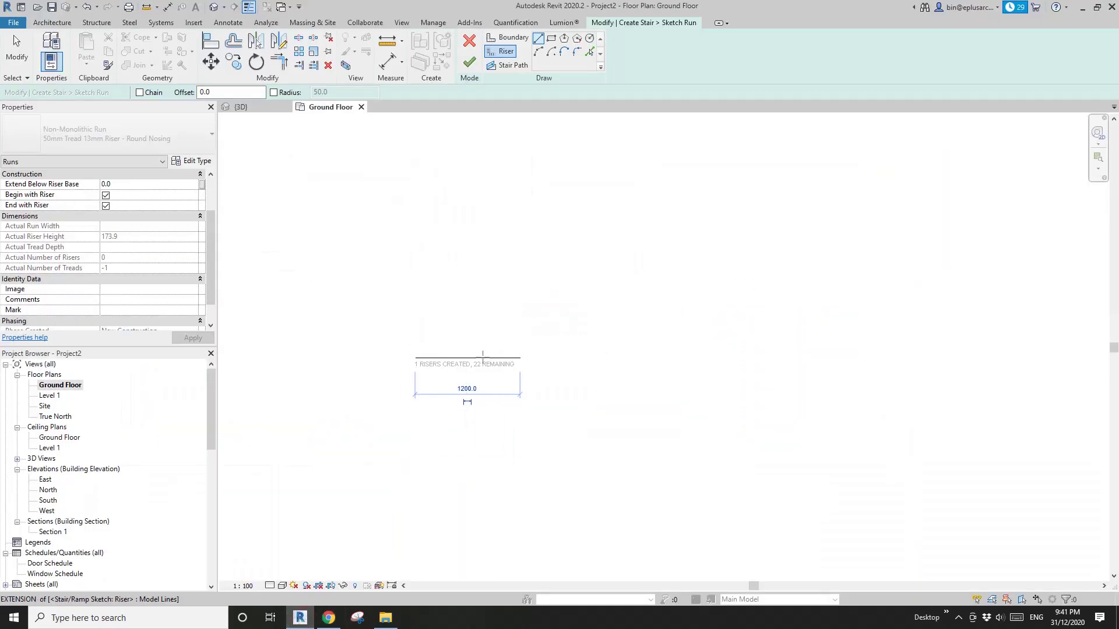
{"action": "left_click", "coordinate": [520, 358]}
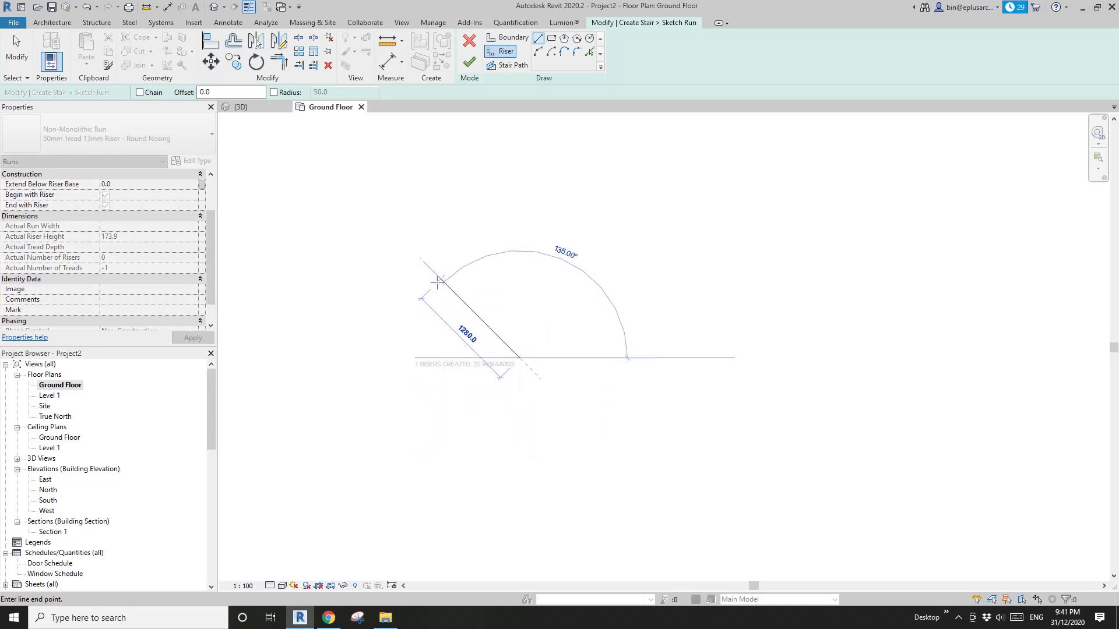
{"action": "left_click", "coordinate": [442, 278]}
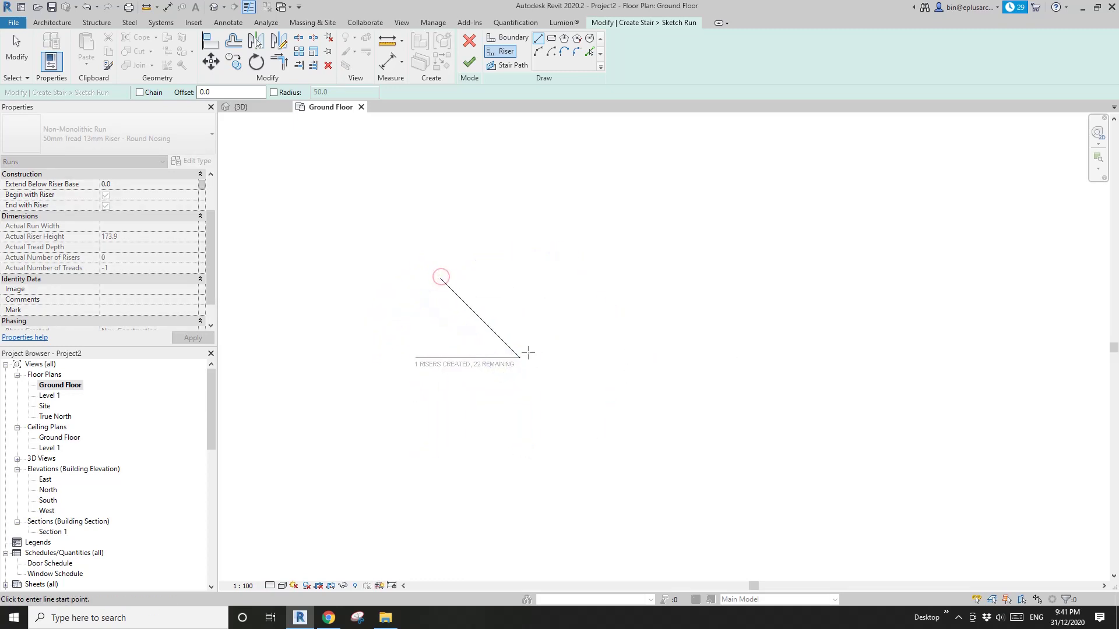
{"action": "left_click", "coordinate": [520, 358]}
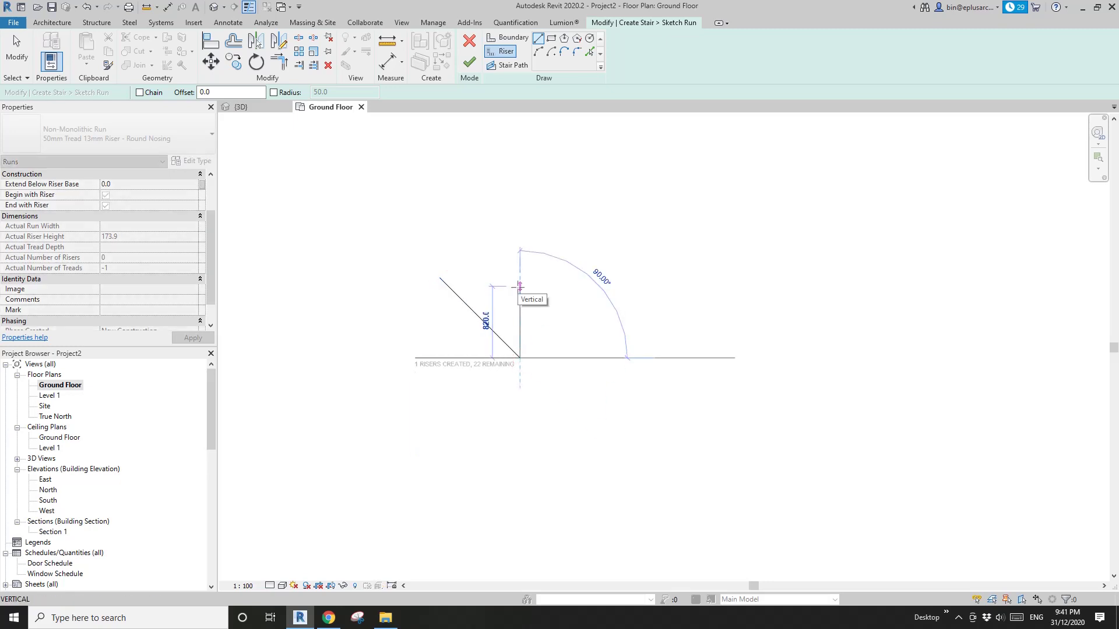
{"action": "type", "text": "1200"}
{"action": "key", "text": "Return"}
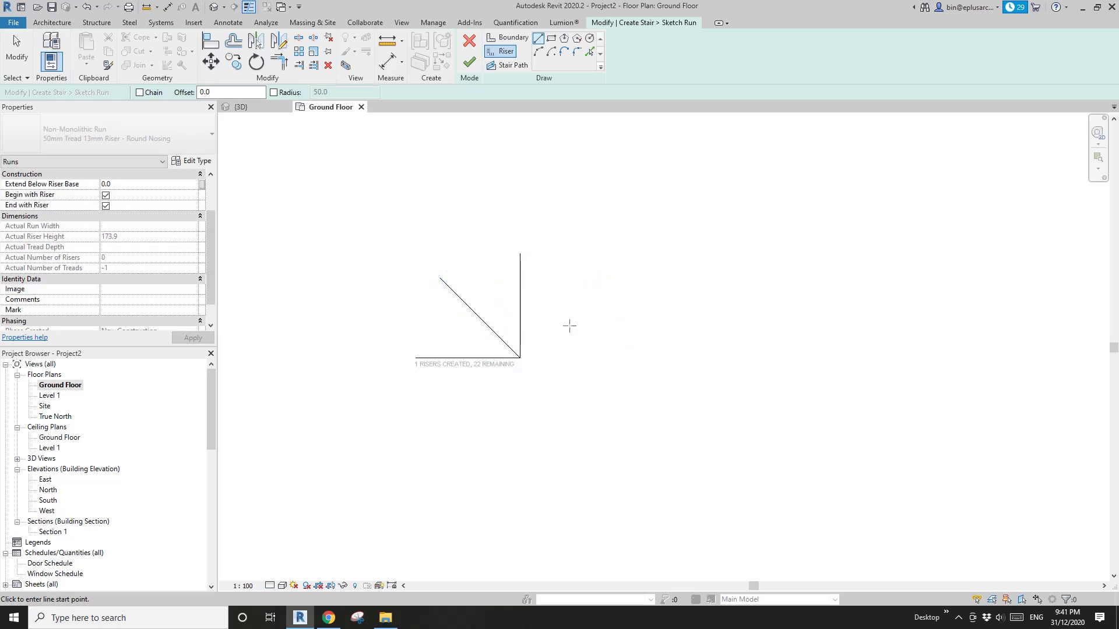
- Mirror the horizontal and diagonal risers about the vertical riser to form the other half of the turn
{"action": "key", "text": "Escape"}
{"action": "left_click_drag", "start_coordinate": [487, 295], "coordinate": [444, 389]}
{"action": "middle_click_drag", "start_coordinate": [535, 364], "coordinate": [529, 368]}
{"action": "key", "text": "m"}
{"action": "key", "text": "m"}
{"action": "left_click", "coordinate": [516, 309]}
{"action": "scroll", "coordinate": [588, 344], "scroll_direction": "down", "scroll_amount": 1}
{"action": "mouse_move", "coordinate": [595, 339]}
{"action": "middle_mouse_down"}
{"action": "mouse_move", "coordinate": [587, 289]}
{"action": "mouse_move", "coordinate": [568, 295]}
{"action": "middle_mouse_up"}
{"action": "middle_click_drag", "start_coordinate": [555, 237], "coordinate": [548, 247]}
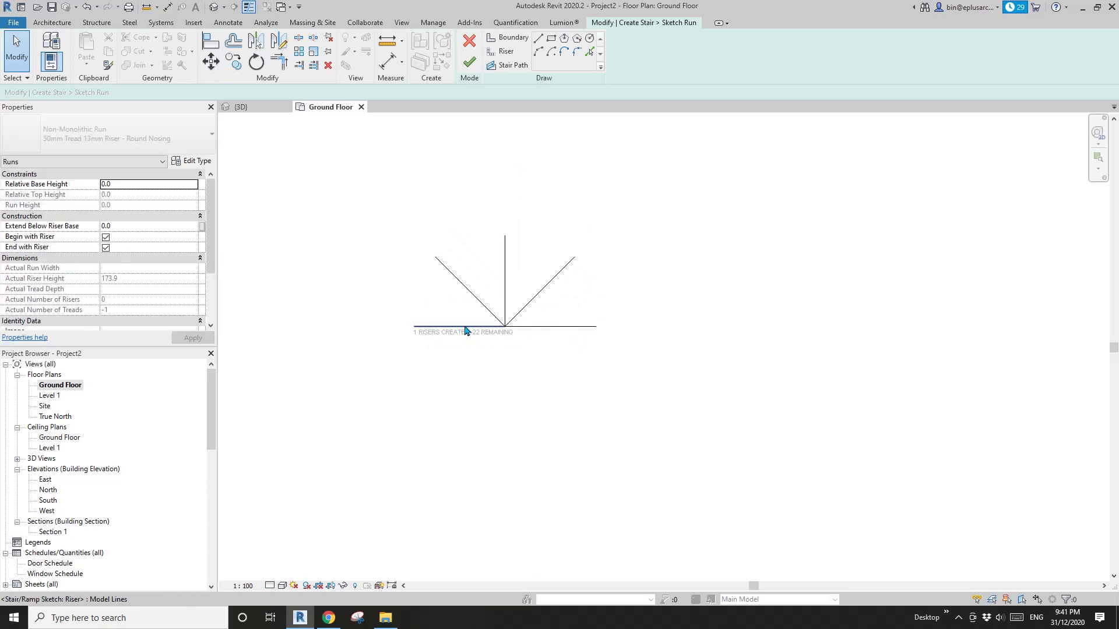
- Copy the two horizontal risers downward six times at 270 mm spacing to form the treads of both straight flights
{"action": "left_click", "coordinate": [466, 328]}
{"action": "left_click", "coordinate": [561, 328], "text": "ctrl"}
{"action": "scroll", "coordinate": [507, 325], "scroll_direction": "down", "scroll_amount": 1}
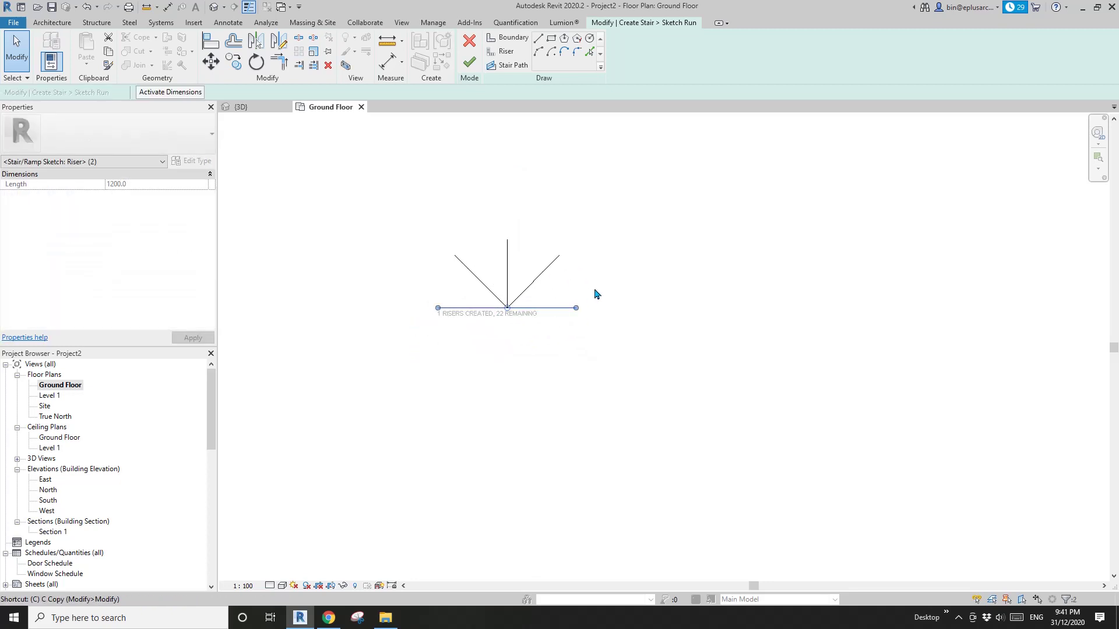
{"action": "key", "text": "c"}
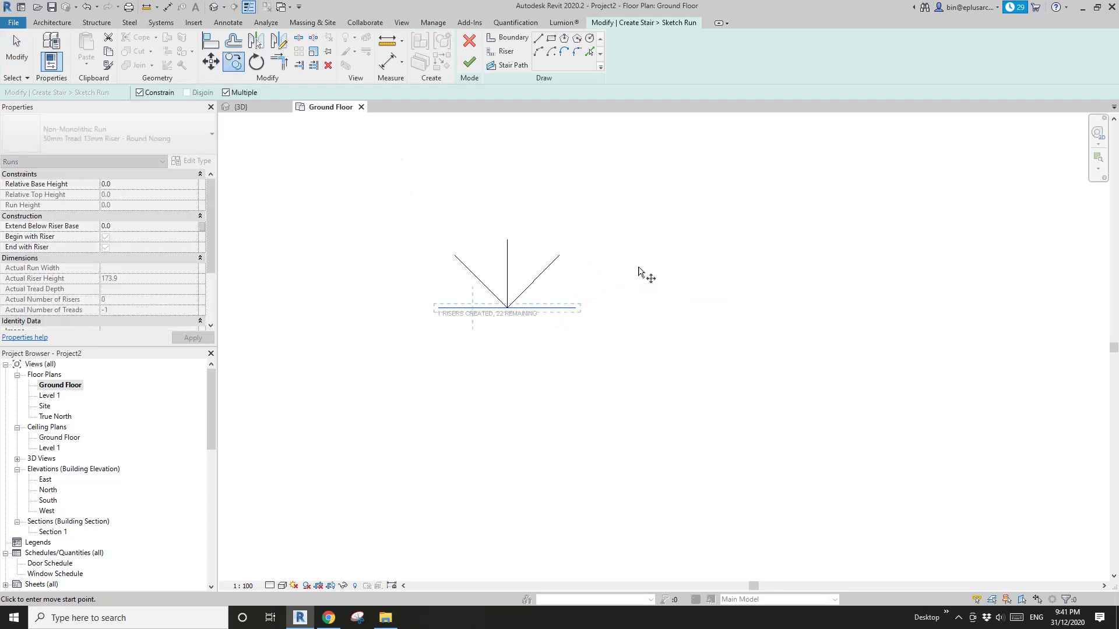
{"action": "left_click", "coordinate": [655, 257]}
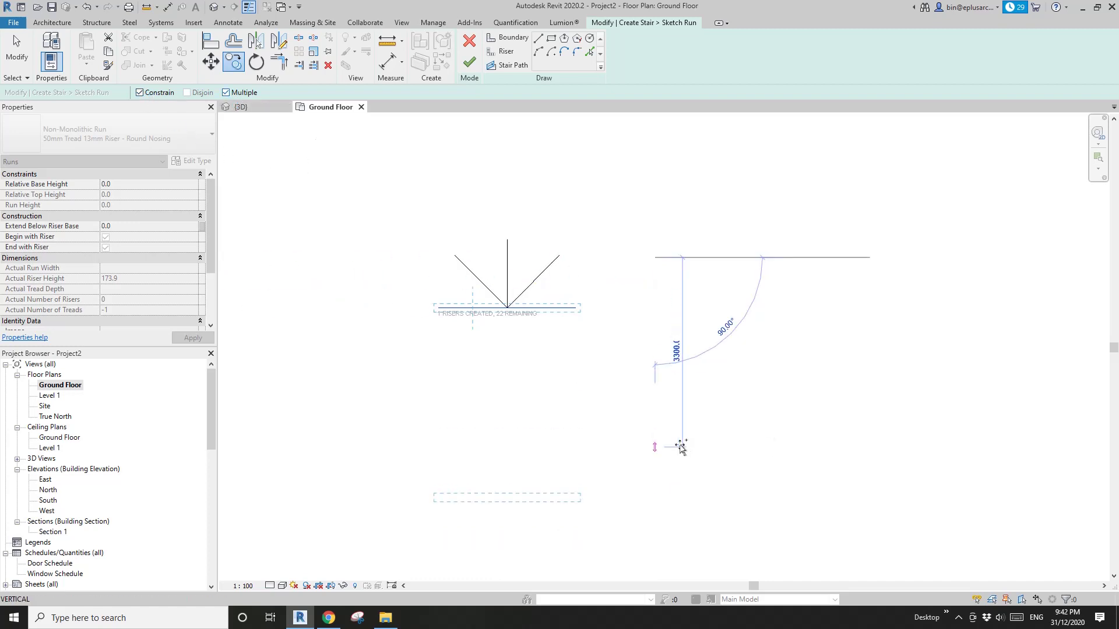
{"action": "type", "text": "275"}
{"action": "key", "text": "Return"}
{"action": "type", "text": "270"}
{"action": "key", "text": "Return"}
{"action": "type", "text": "270"}
{"action": "key", "text": "Return"}
{"action": "type", "text": "270"}
{"action": "key", "text": "Return"}
{"action": "type", "text": "270"}
{"action": "key", "text": "Return"}
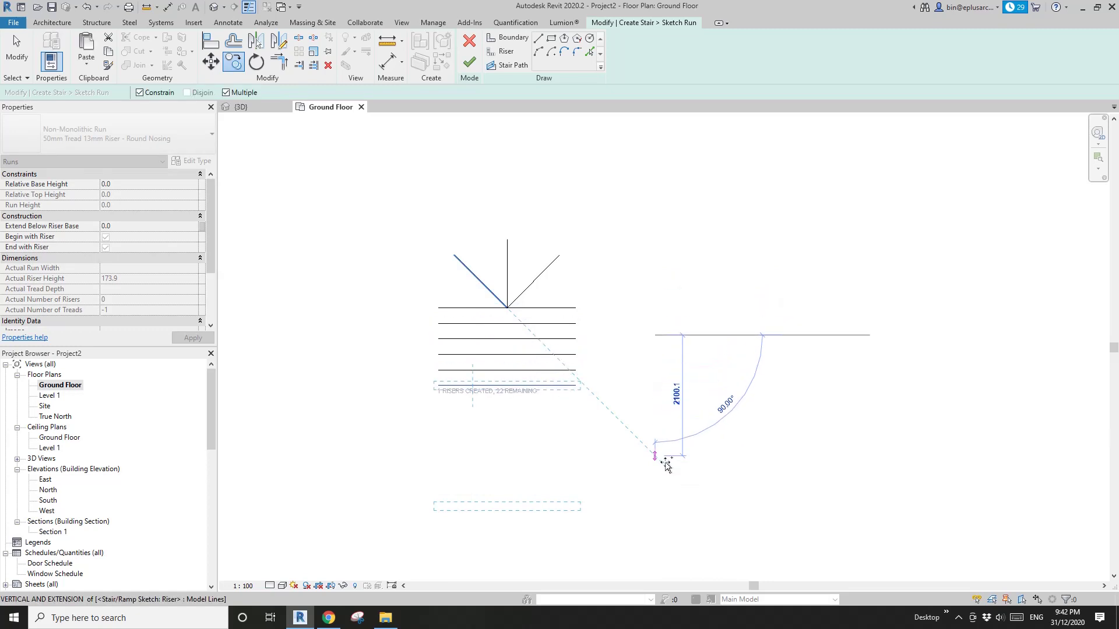
{"action": "type", "text": "270"}
{"action": "key", "text": "Return"}
{"action": "key", "text": "Escape"}
{"action": "scroll", "coordinate": [551, 378], "scroll_direction": "up", "scroll_amount": 2}
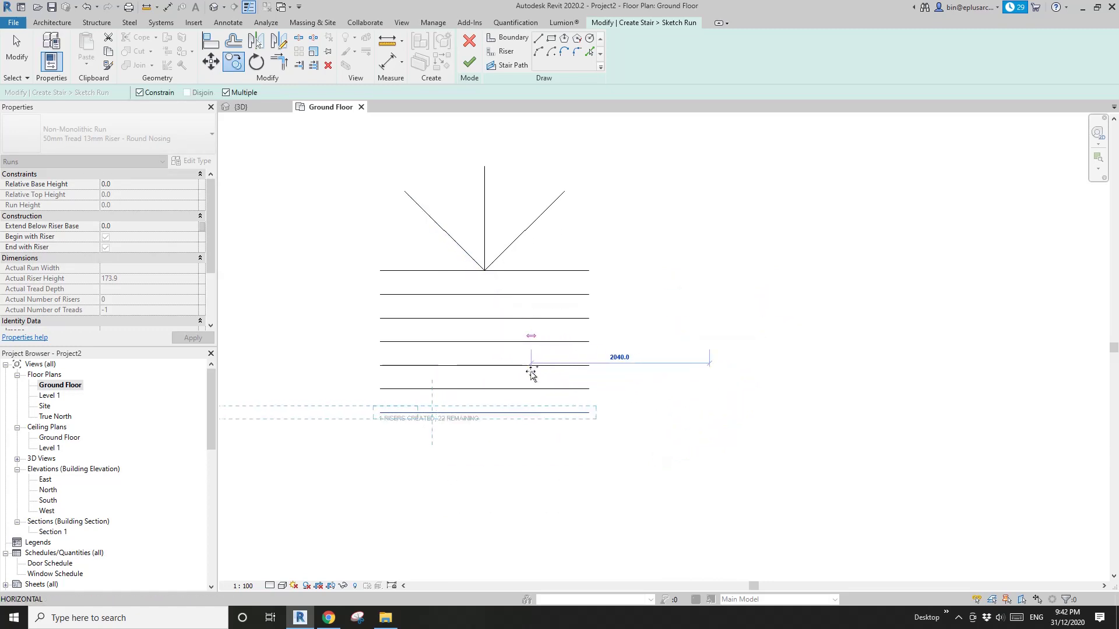
{"action": "middle_click_drag", "start_coordinate": [509, 409], "coordinate": [519, 422]}
{"action": "key", "text": "Escape"}
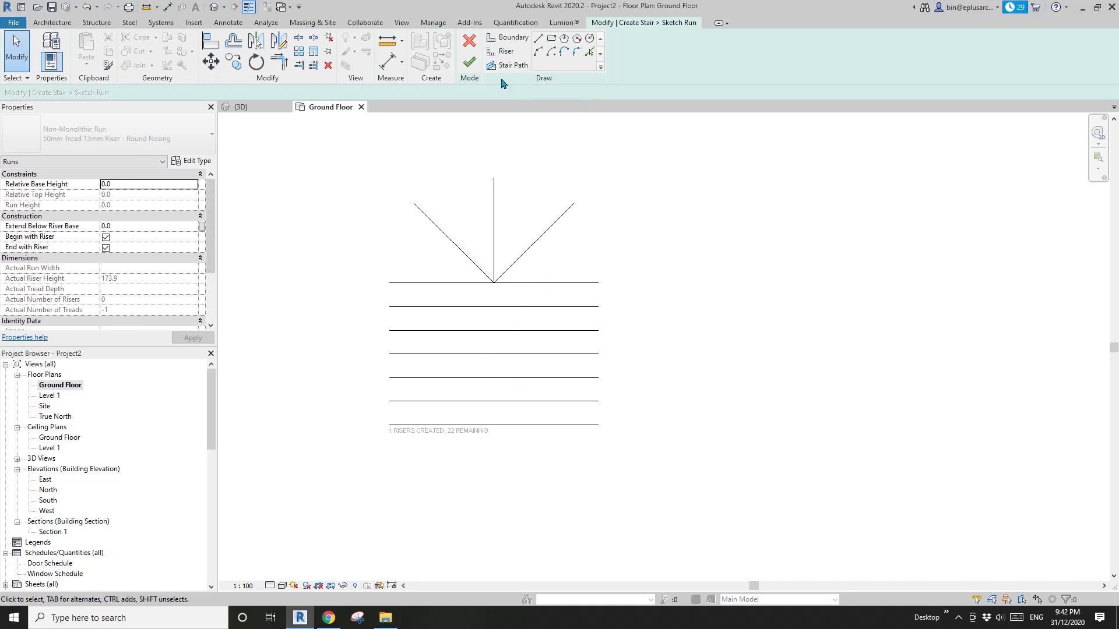
- Draw boundary lines up both outer sides, along the head of the turn, and up the centre to the point where the winder risers meet
{"action": "left_click", "coordinate": [507, 37]}
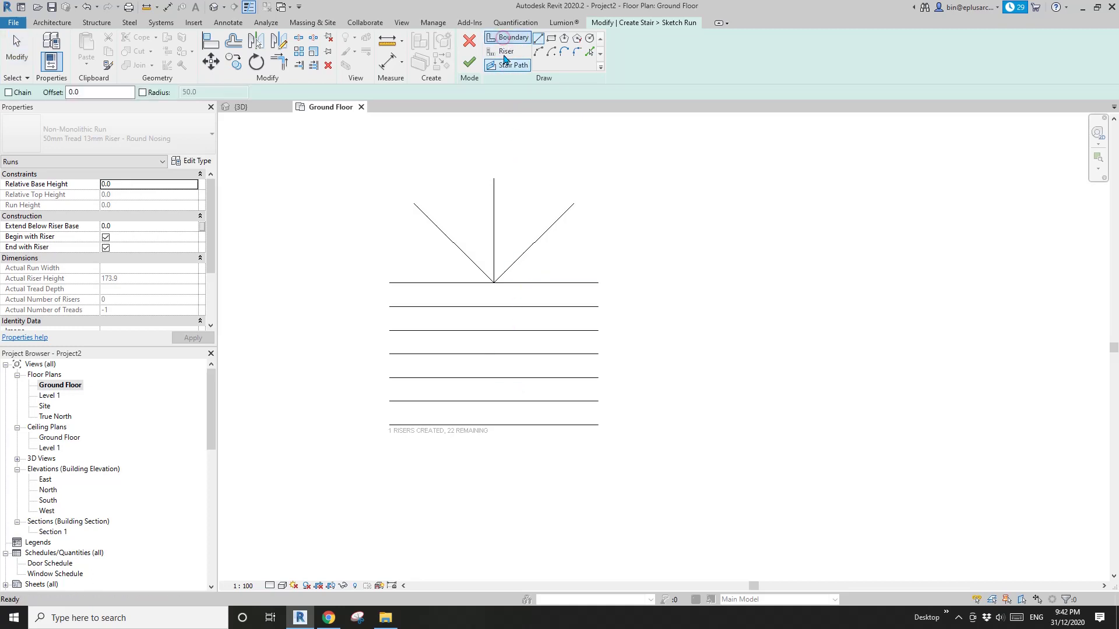
{"action": "left_click", "coordinate": [389, 425]}
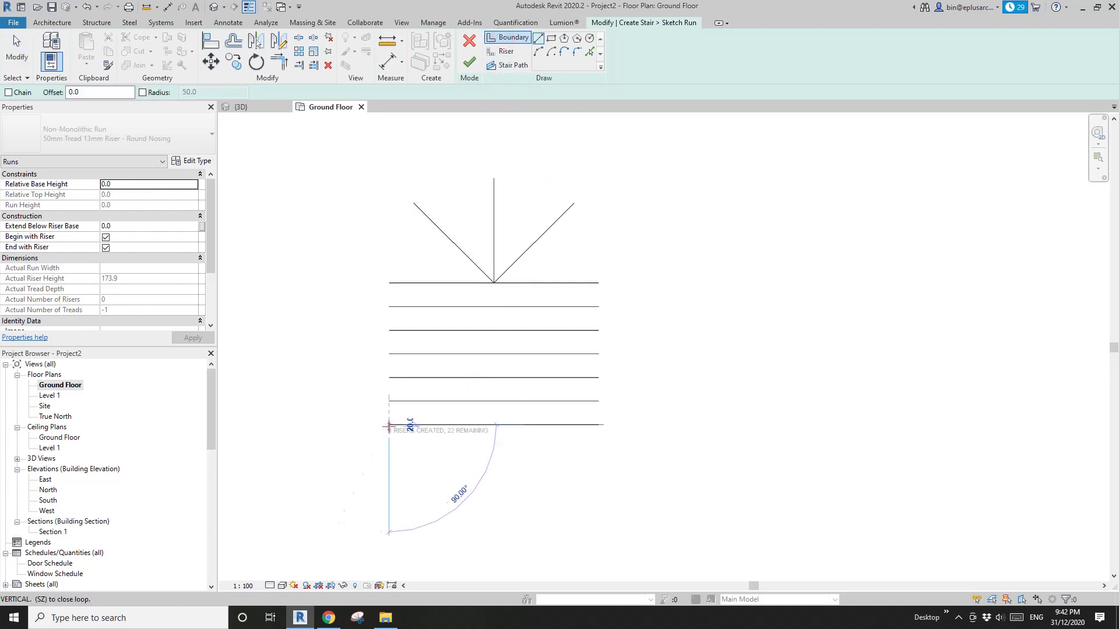
{"action": "left_click", "coordinate": [389, 217]}
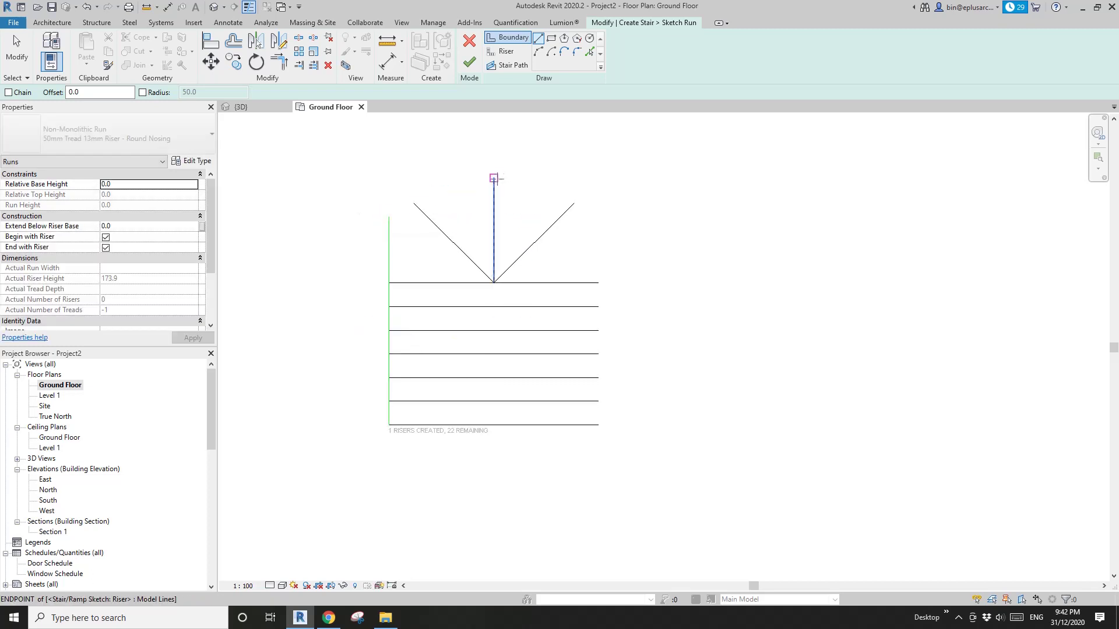
{"action": "left_click", "coordinate": [494, 178]}
{"action": "left_click", "coordinate": [419, 178]}
{"action": "left_click", "coordinate": [598, 424]}
{"action": "left_click", "coordinate": [599, 228]}
{"action": "left_click", "coordinate": [494, 425]}
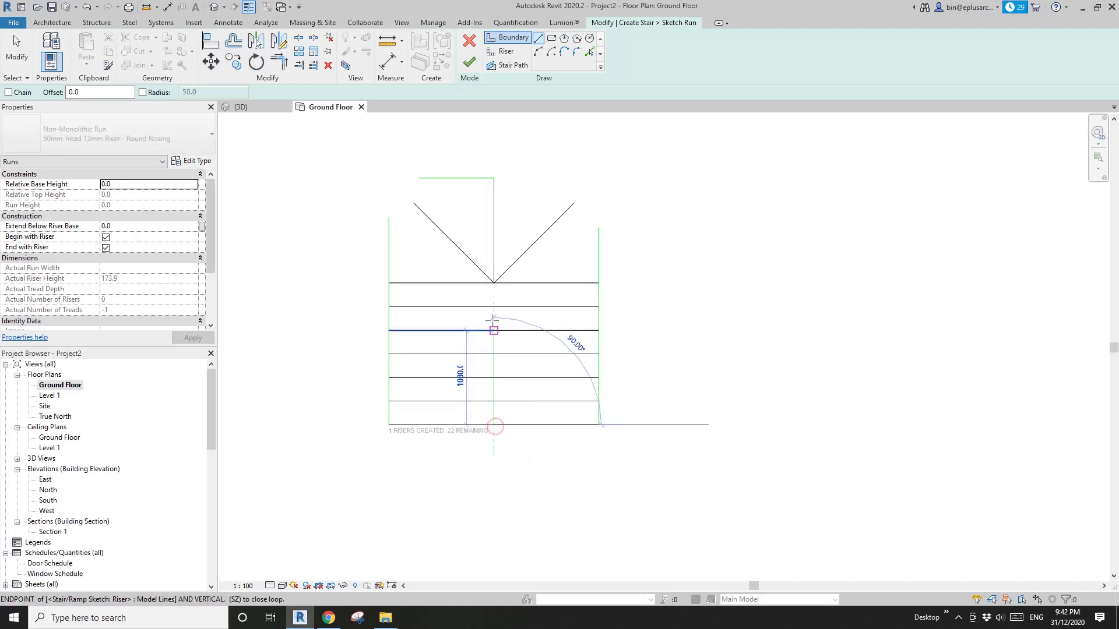
{"action": "left_click", "coordinate": [493, 283]}
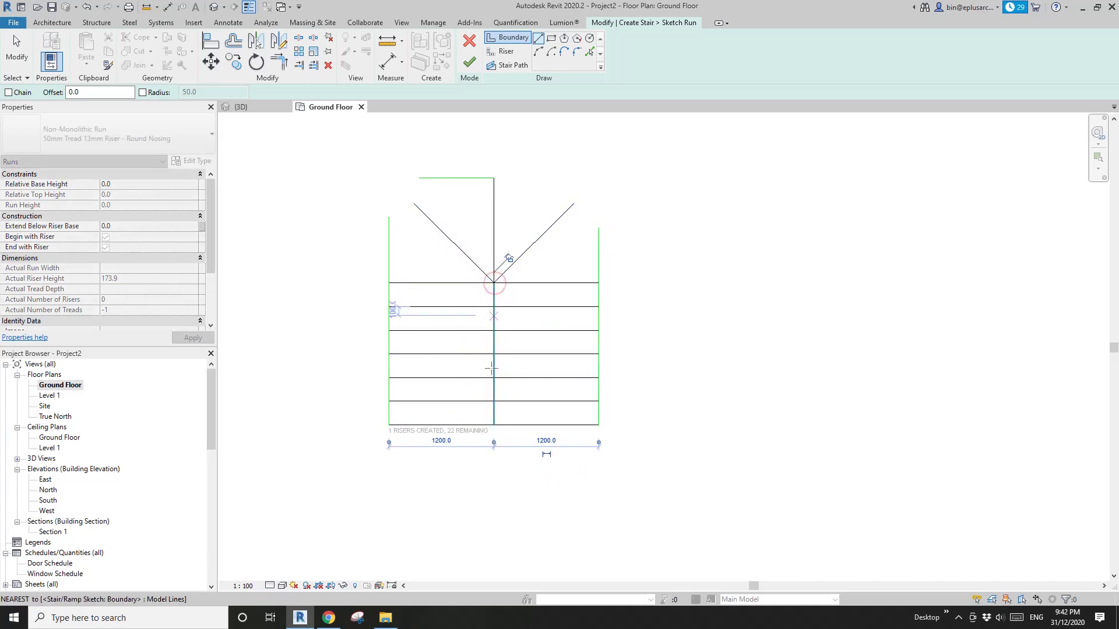
{"action": "key", "text": "Escape"}
{"action": "key", "text": "Escape"}
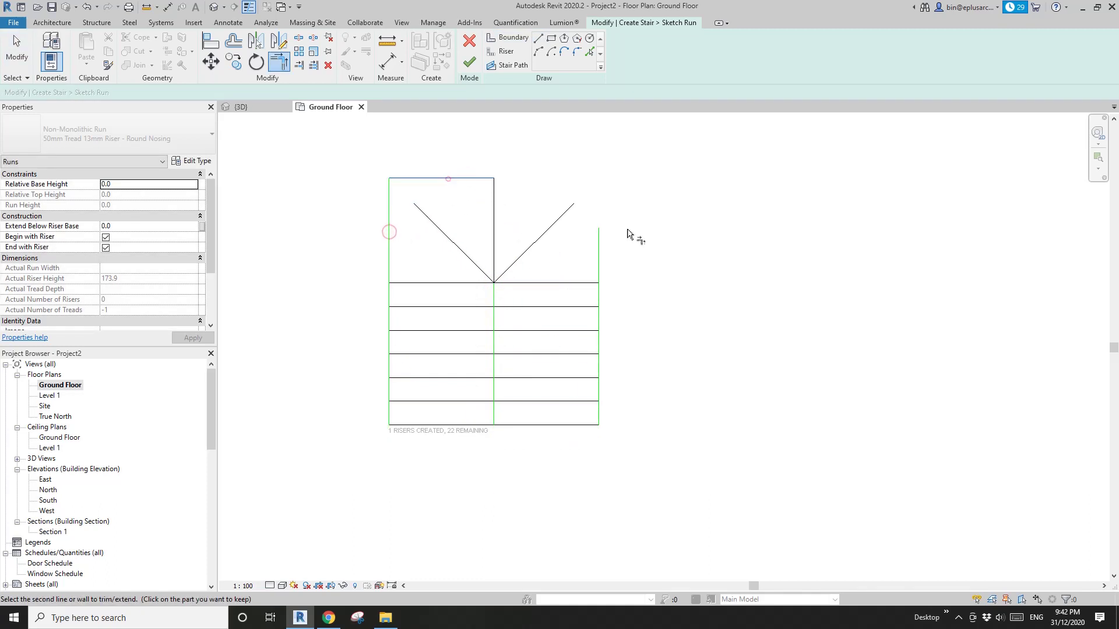
- Trim and extend the outer boundary lines and both diagonal risers to meet at the two upper corners
{"action": "left_click", "coordinate": [599, 244]}
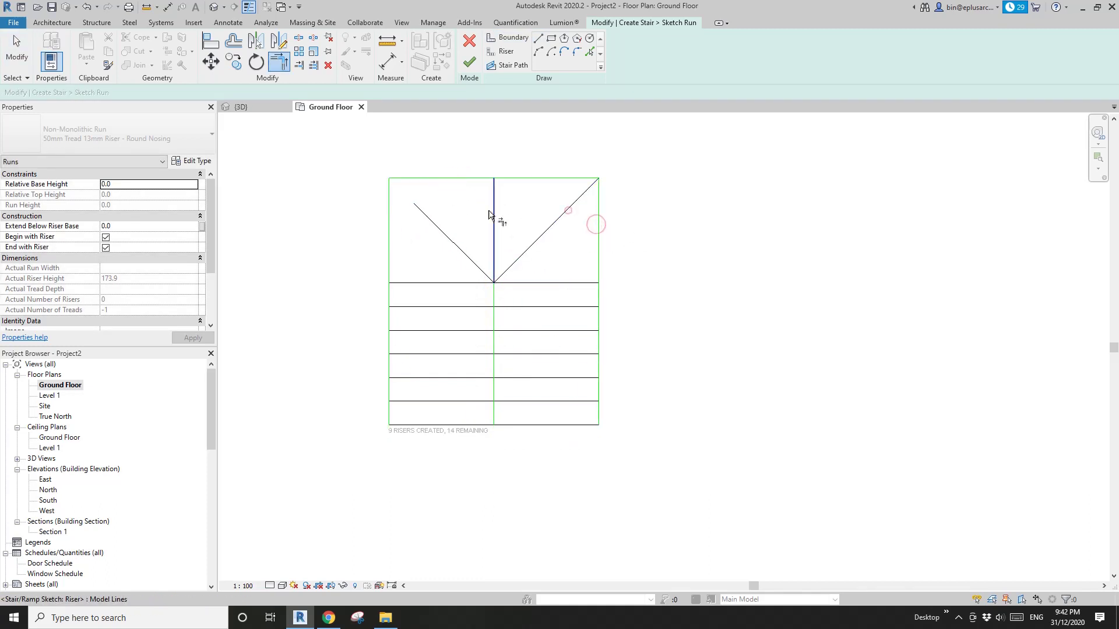
{"action": "left_click", "coordinate": [446, 179]}
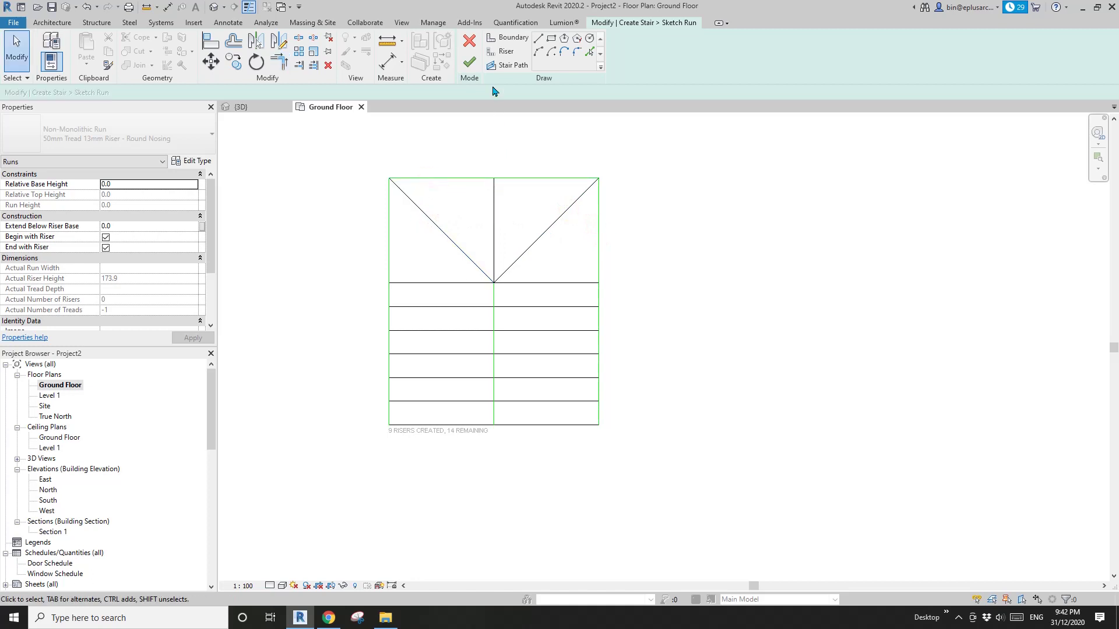
- Draw the stair path up the left flight's midline, across the winders and down the right flight's midline, and finish the run sketch
{"action": "left_click", "coordinate": [509, 66]}
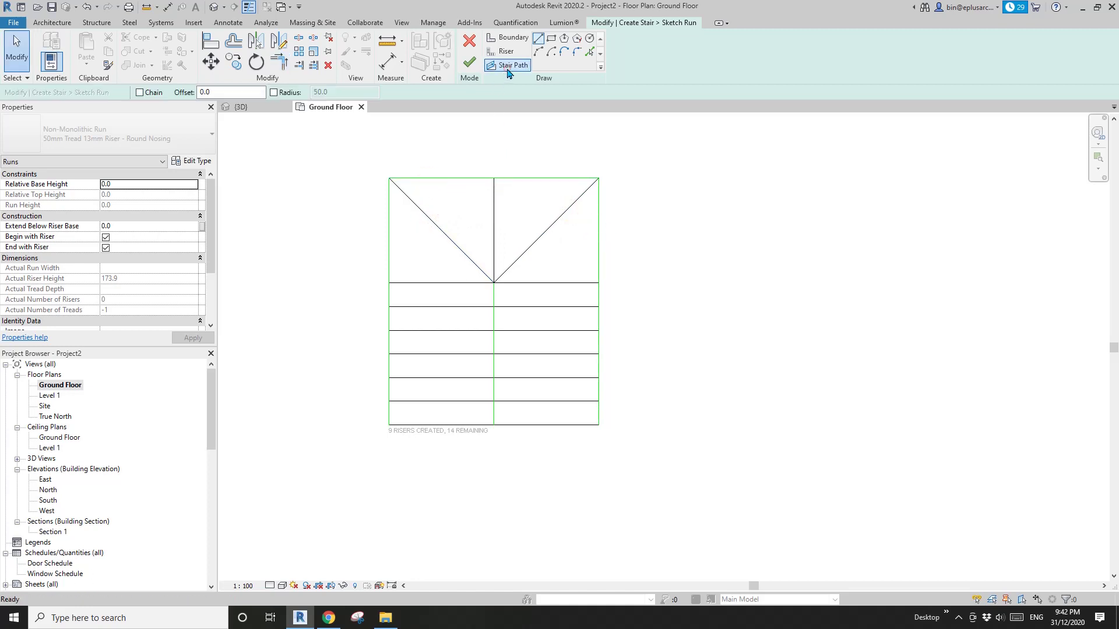
{"action": "left_click", "coordinate": [441, 423]}
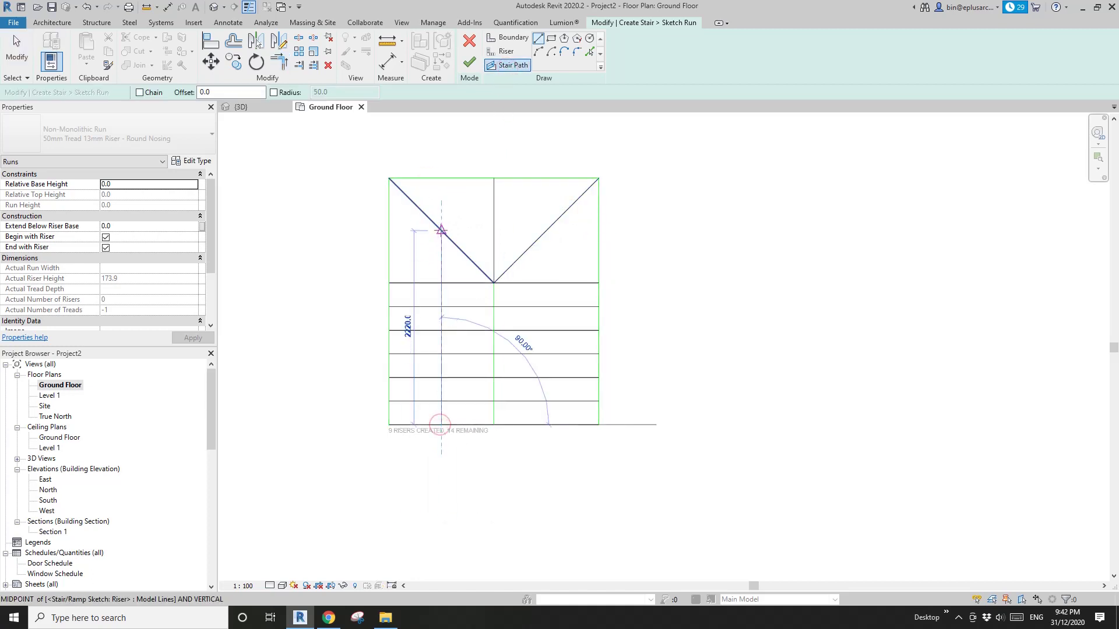
{"action": "left_click", "coordinate": [442, 231]}
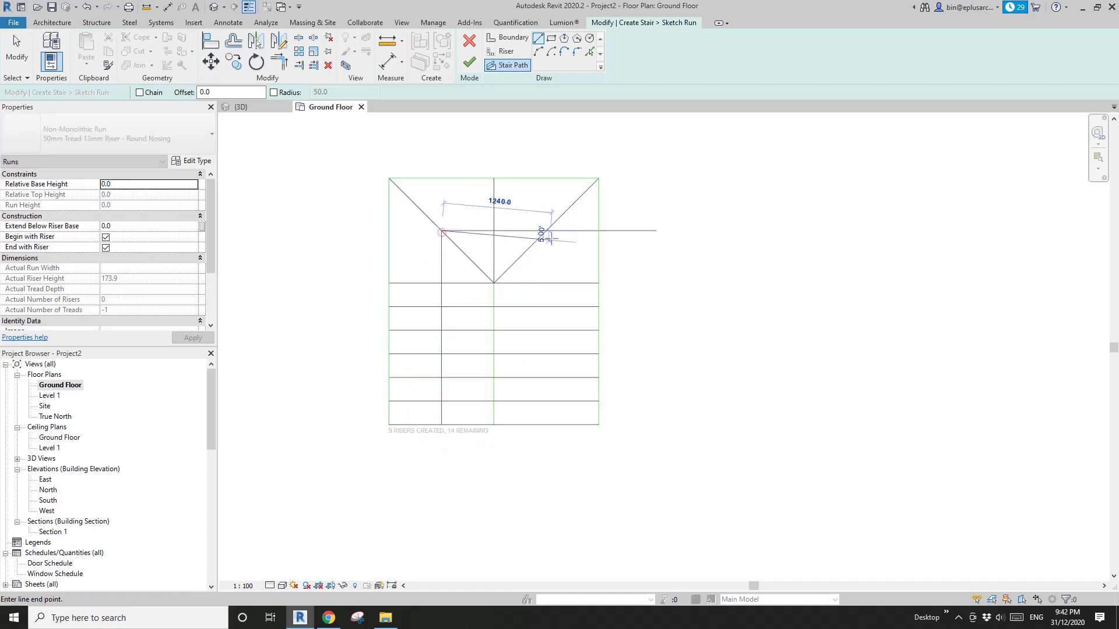
{"action": "left_click", "coordinate": [546, 230]}
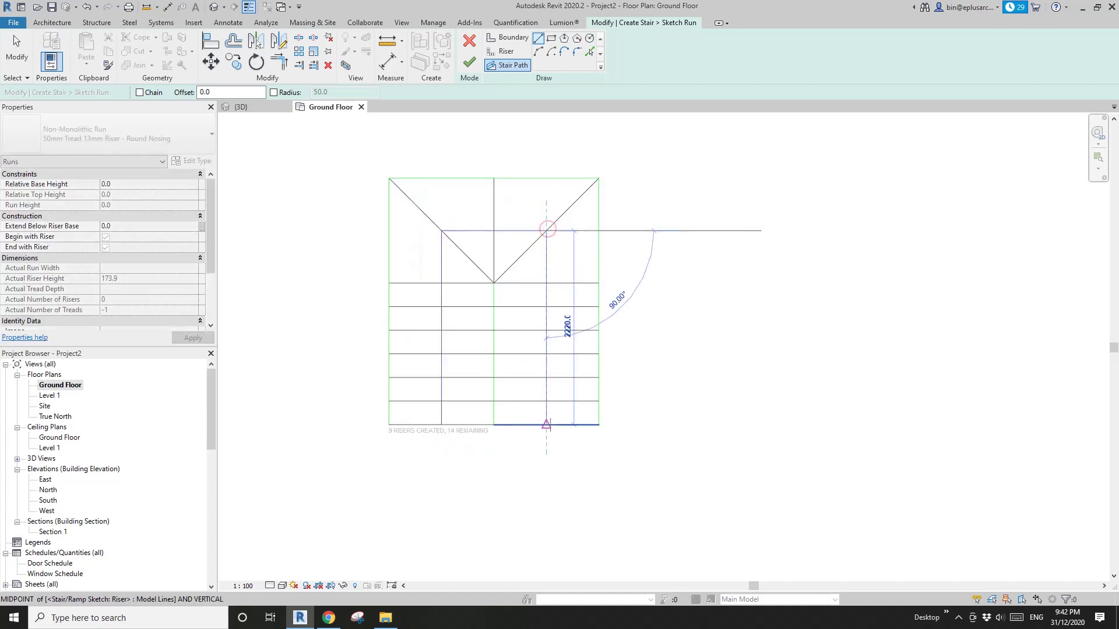
{"action": "left_click", "coordinate": [546, 424]}
{"action": "left_click", "coordinate": [470, 62]}
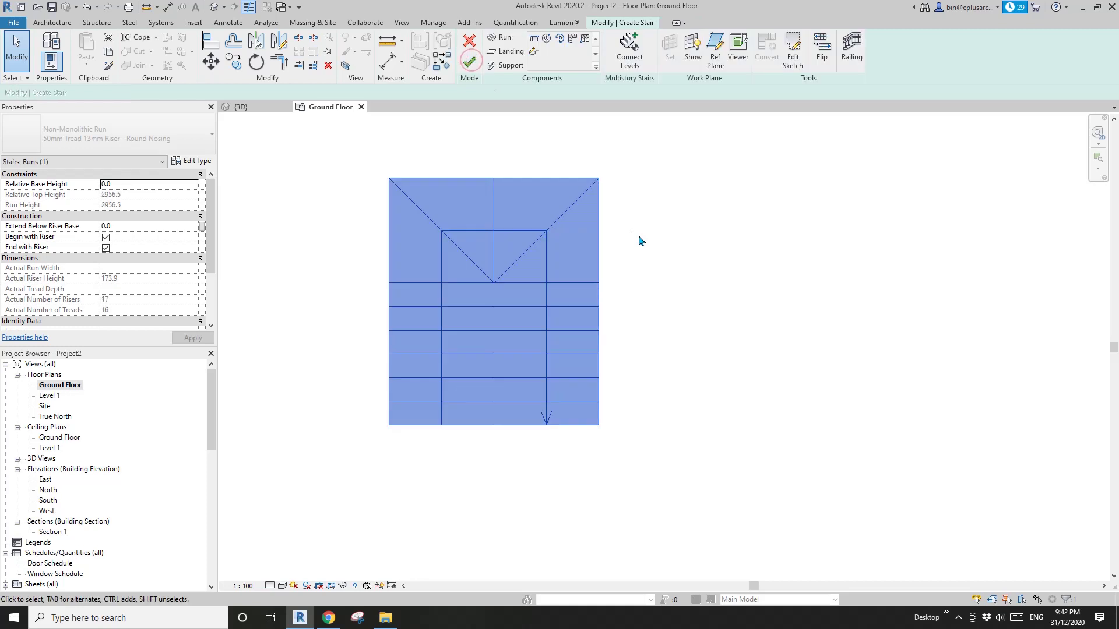
- Finish the stair without saving the project and show it up close in the default 3D view
{"action": "left_click", "coordinate": [641, 241]}
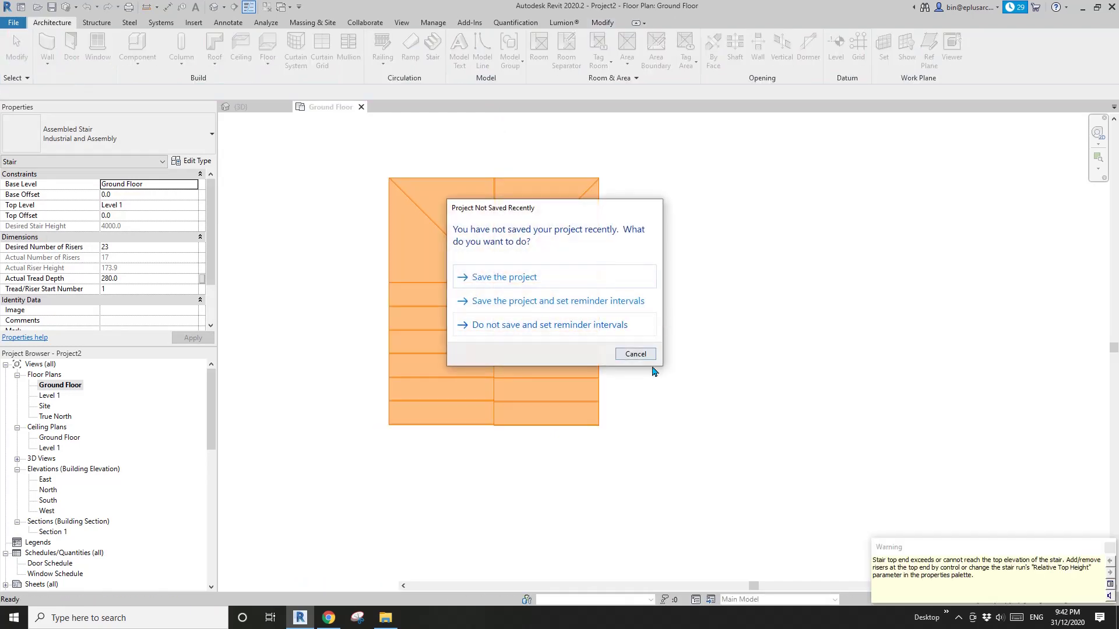
{"action": "left_click", "coordinate": [650, 352]}
{"action": "left_click", "coordinate": [214, 10]}
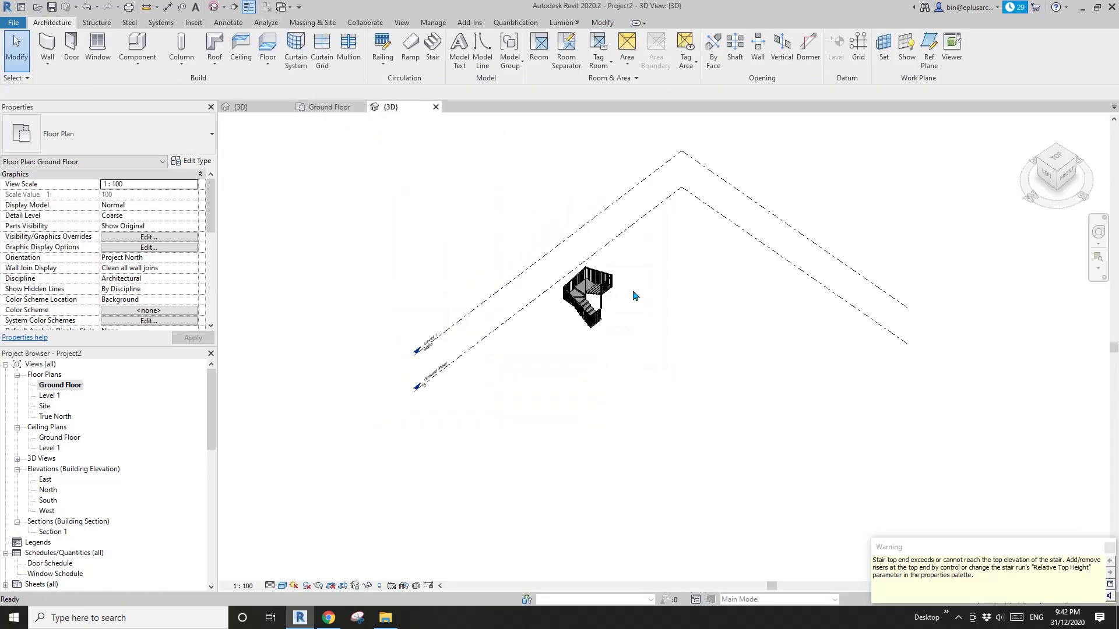
{"action": "scroll", "coordinate": [604, 322], "scroll_direction": "up", "scroll_amount": 5}
{"action": "mouse_move", "coordinate": [605, 323]}
{"action": "middle_mouse_down", "text": "shift"}
{"action": "mouse_move", "coordinate": [590, 310]}
{"action": "mouse_move", "coordinate": [603, 300]}
{"action": "middle_mouse_up", "text": "shift"}
{"action": "left_click", "coordinate": [695, 279]}
{"action": "middle_click_drag", "start_coordinate": [723, 344], "coordinate": [735, 367]}
{"action": "scroll", "coordinate": [656, 290], "scroll_direction": "up", "scroll_amount": 1}
{"action": "mouse_move", "coordinate": [656, 290]}
{"action": "middle_mouse_down", "text": "shift"}
{"action": "mouse_move", "coordinate": [653, 229]}
{"action": "mouse_move", "coordinate": [606, 459]}
{"action": "mouse_move", "coordinate": [524, 387]}
{"action": "mouse_move", "coordinate": [487, 430]}
{"action": "mouse_move", "coordinate": [577, 407]}
{"action": "middle_mouse_up", "text": "shift"}
- Edit the railing's path to delete the segment crossing the open ends of the two flights
{"action": "left_click", "coordinate": [469, 56]}
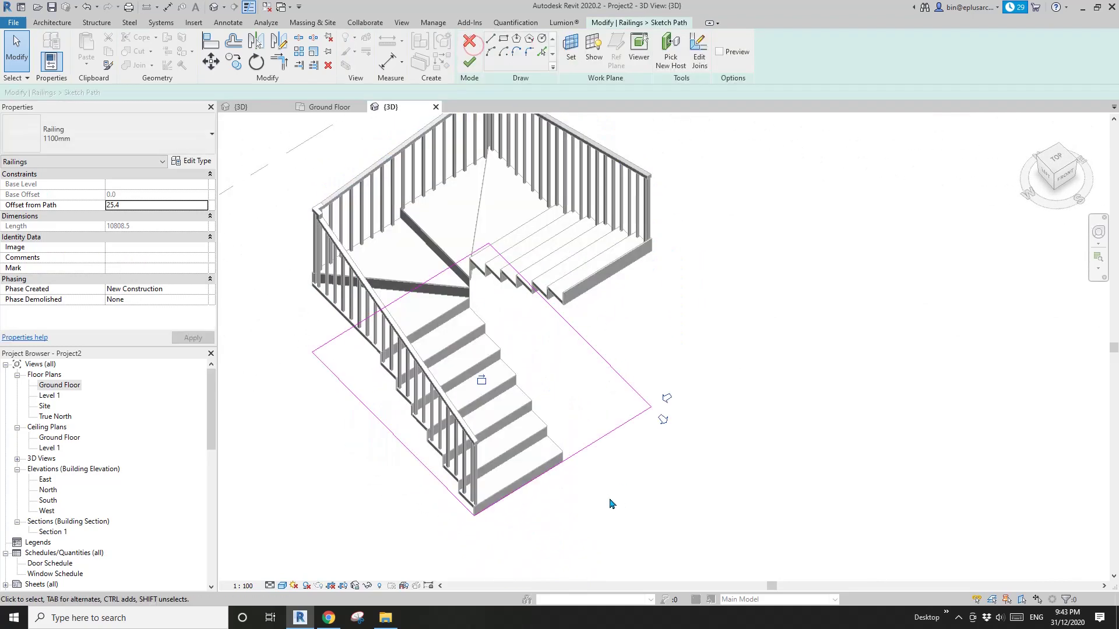
{"action": "left_click_drag", "start_coordinate": [609, 500], "coordinate": [558, 439]}
{"action": "key", "text": "Delete"}
{"action": "left_click", "coordinate": [469, 66]}
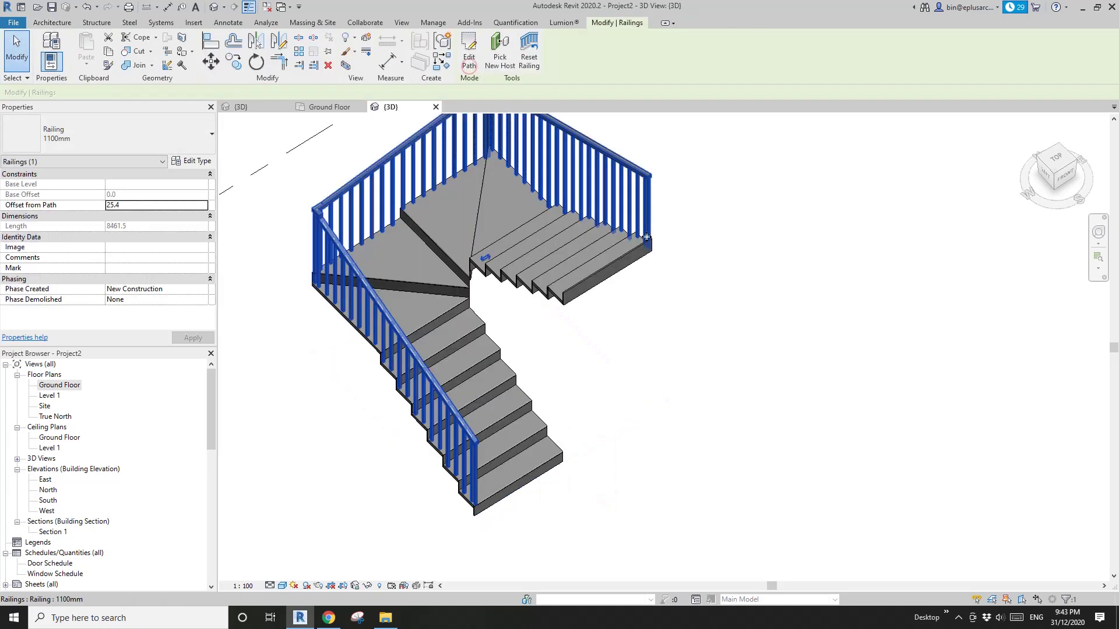
- Examine the winder stair in 3D and switch briefly to Chrome to compare it with the U-shaped winder reference images
{"action": "scroll", "coordinate": [484, 257], "scroll_direction": "down", "scroll_amount": 1}
{"action": "middle_click_drag", "start_coordinate": [484, 257], "coordinate": [562, 292]}
{"action": "left_click", "coordinate": [589, 406]}
{"action": "scroll", "coordinate": [546, 294], "scroll_direction": "up", "scroll_amount": 1}
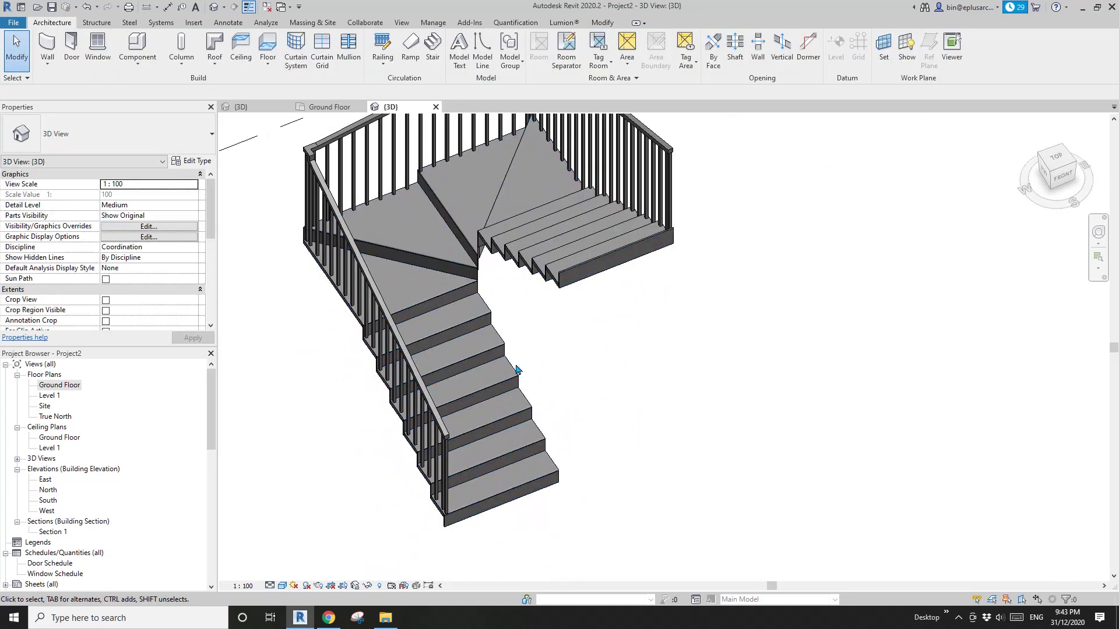
{"action": "middle_click_drag", "start_coordinate": [505, 338], "coordinate": [490, 396], "text": "shift"}
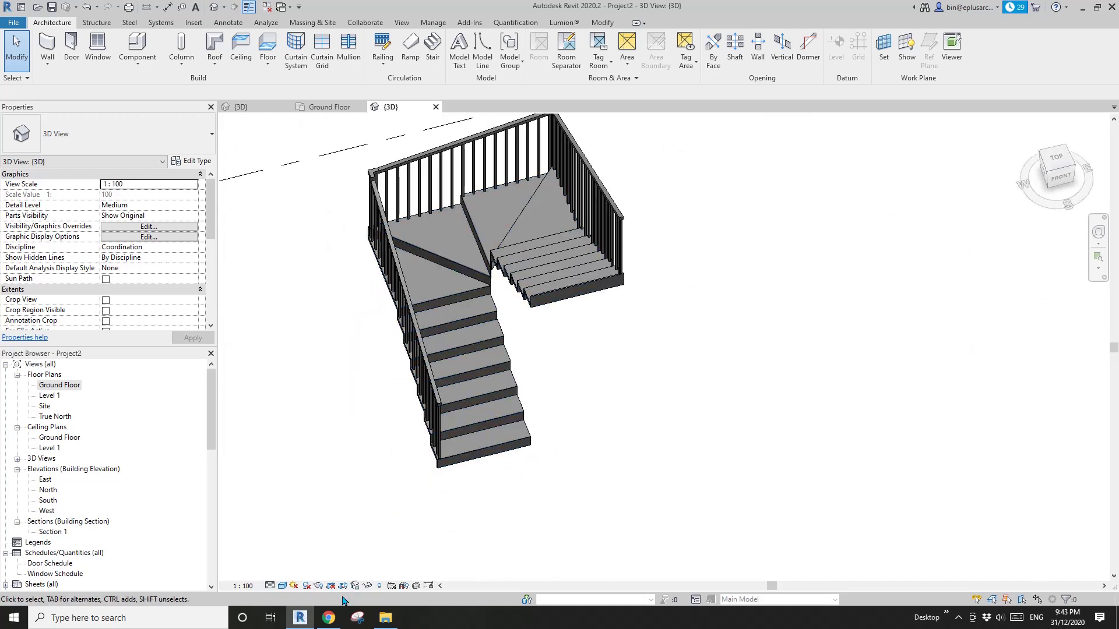
{"action": "left_click", "coordinate": [329, 617]}
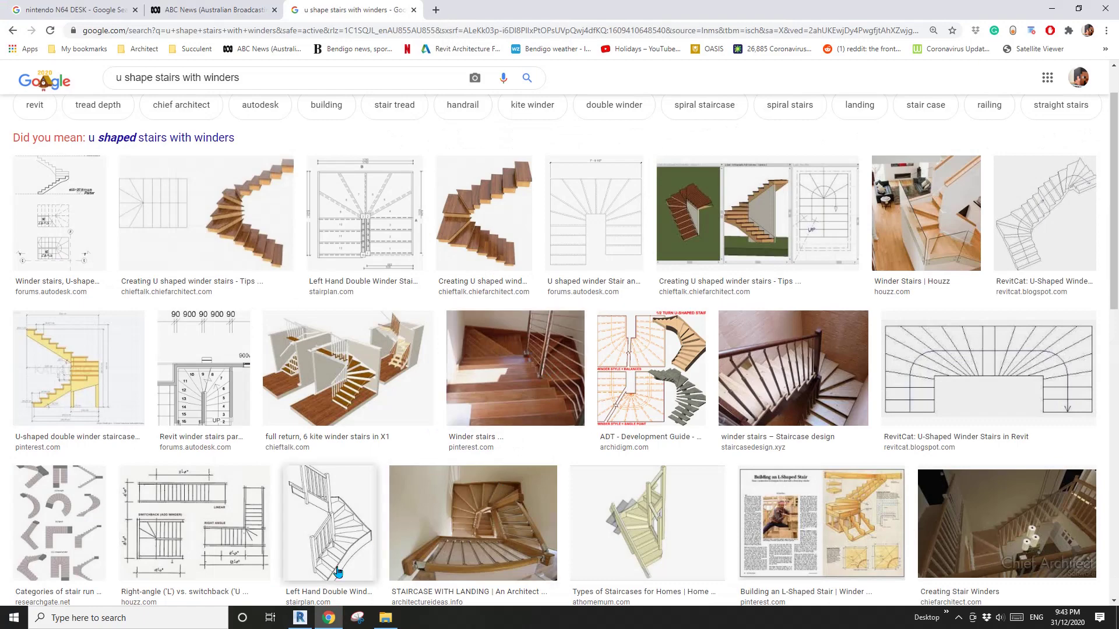
{"action": "left_click", "coordinate": [300, 618]}
{"action": "middle_click_drag", "start_coordinate": [440, 330], "coordinate": [480, 307], "text": "shift"}
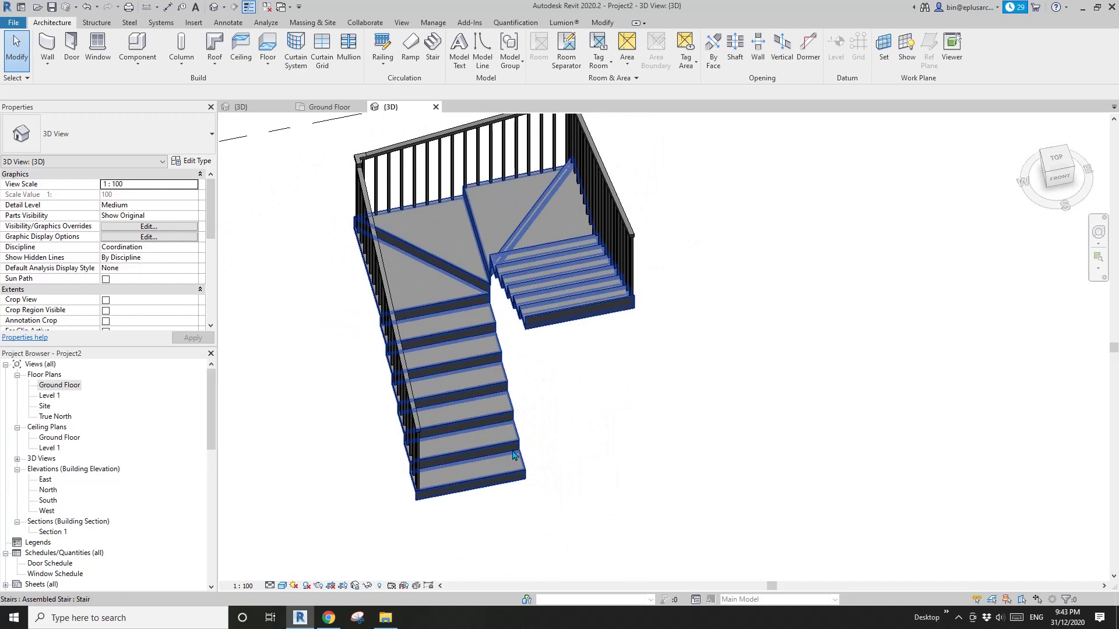
{"action": "mouse_move", "coordinate": [514, 455]}
{"action": "middle_mouse_down", "text": "shift"}
{"action": "mouse_move", "coordinate": [520, 393]}
{"action": "mouse_move", "coordinate": [529, 444]}
{"action": "middle_mouse_up", "text": "shift"}
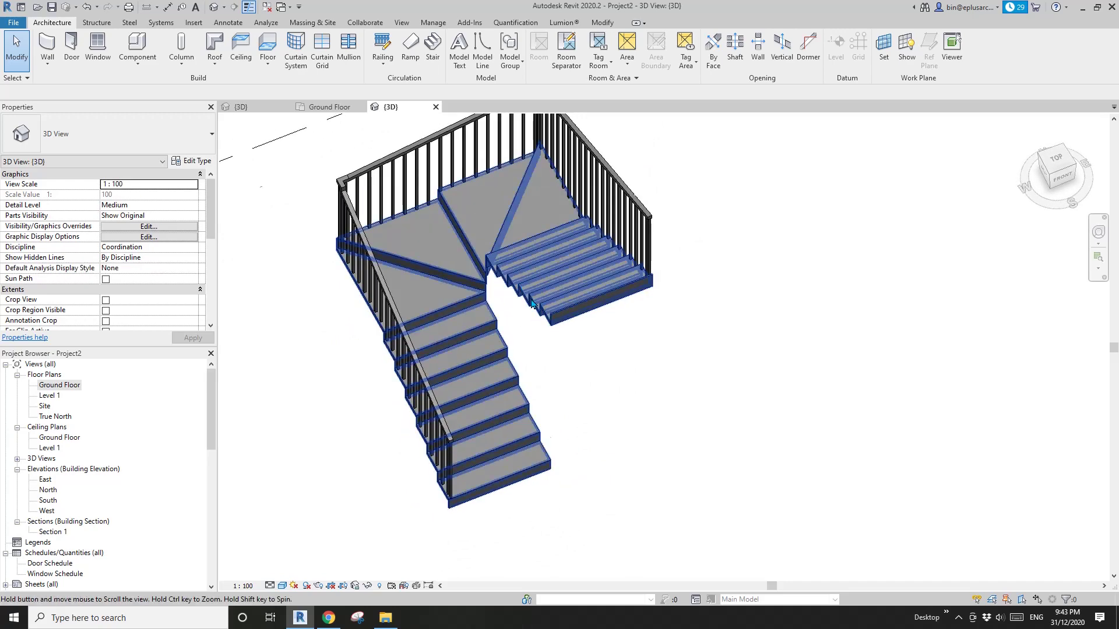
{"action": "middle_click_drag", "start_coordinate": [521, 285], "coordinate": [553, 250], "text": "shift"}
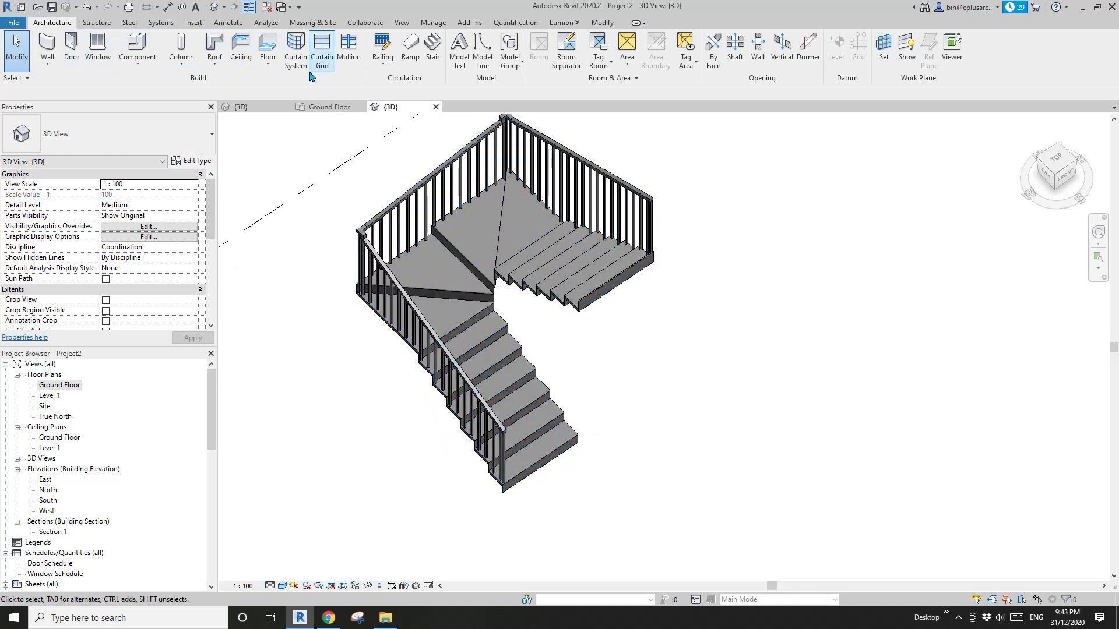
{"action": "left_click", "coordinate": [384, 65]}
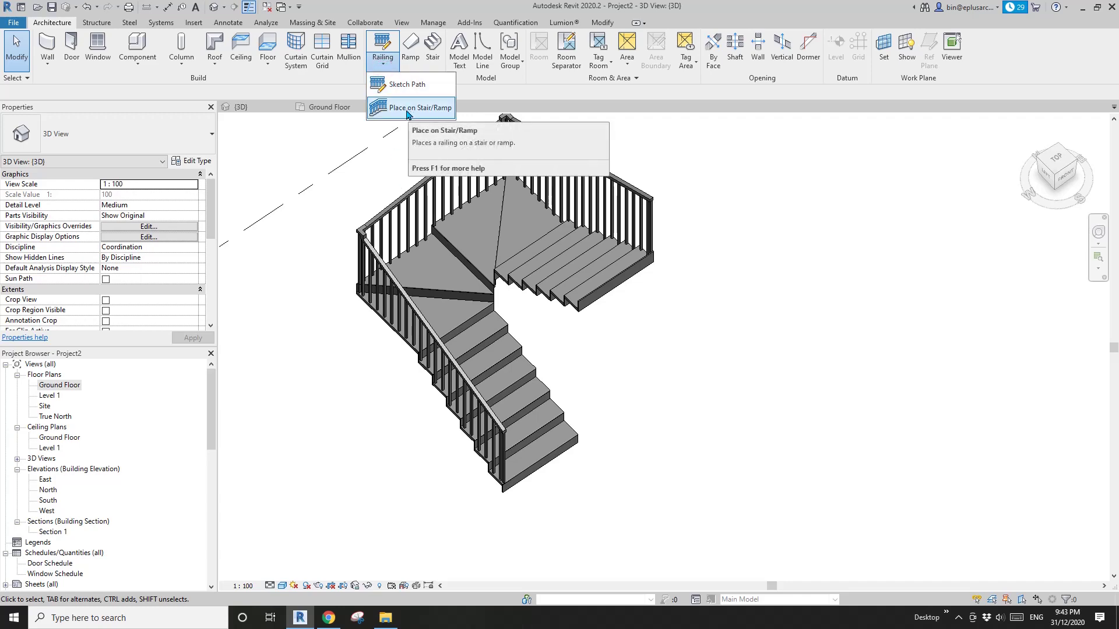
{"action": "left_click", "coordinate": [410, 108]}
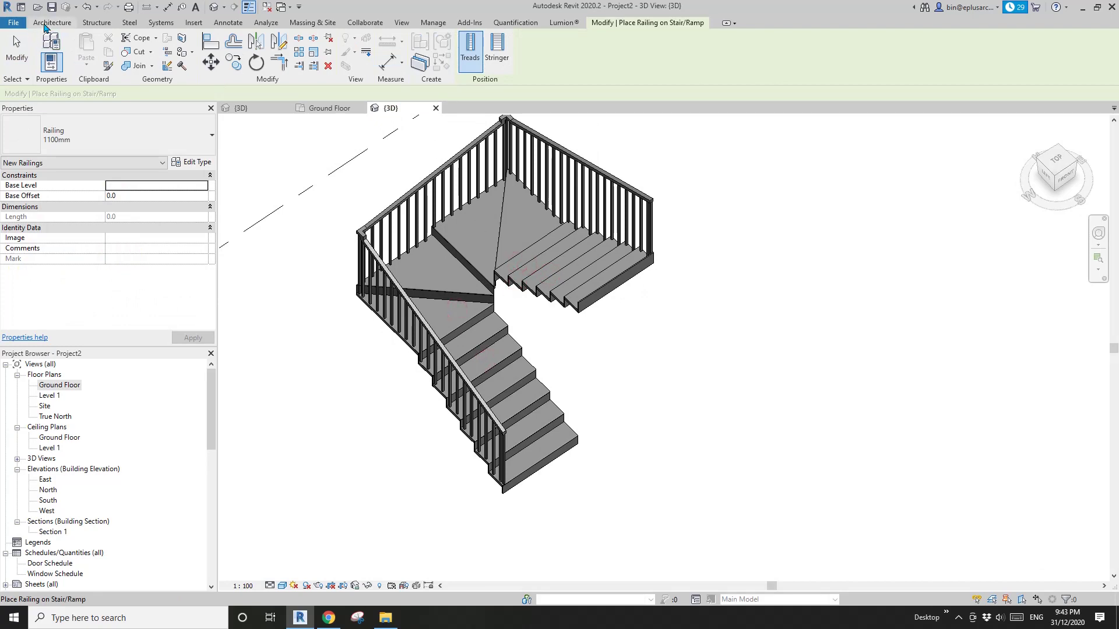
{"action": "left_click", "coordinate": [51, 23]}
- Start a sketched railing and pick the bottom tread's inner edge and the riser edge at the head of the lower flight
{"action": "left_click", "coordinate": [382, 64]}
{"action": "left_click", "coordinate": [406, 95]}
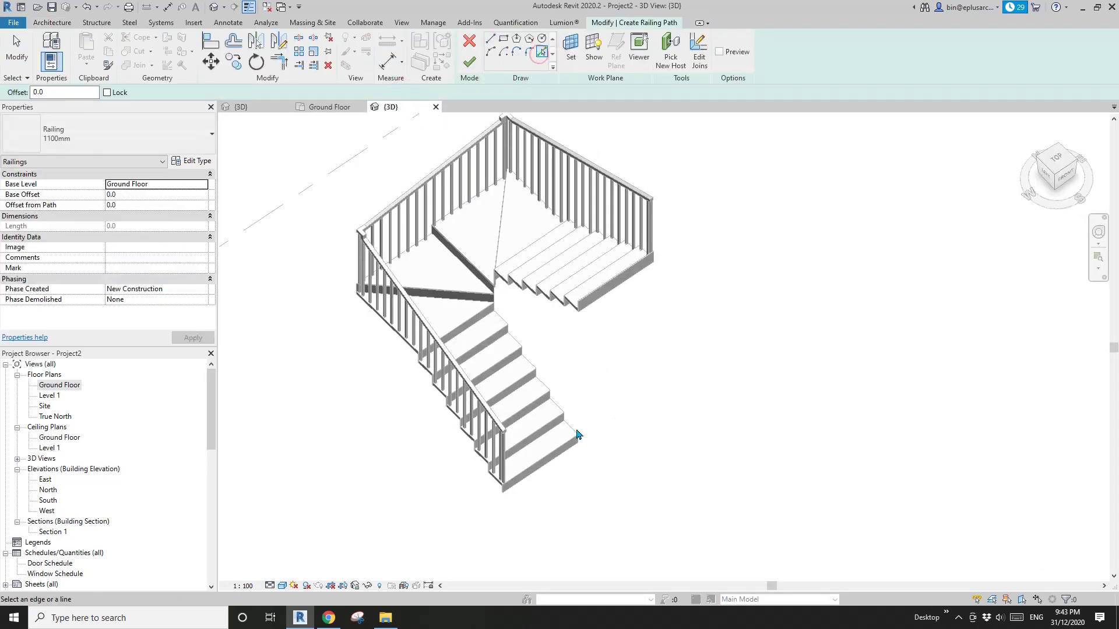
{"action": "scroll", "coordinate": [507, 302], "scroll_direction": "up", "scroll_amount": 2}
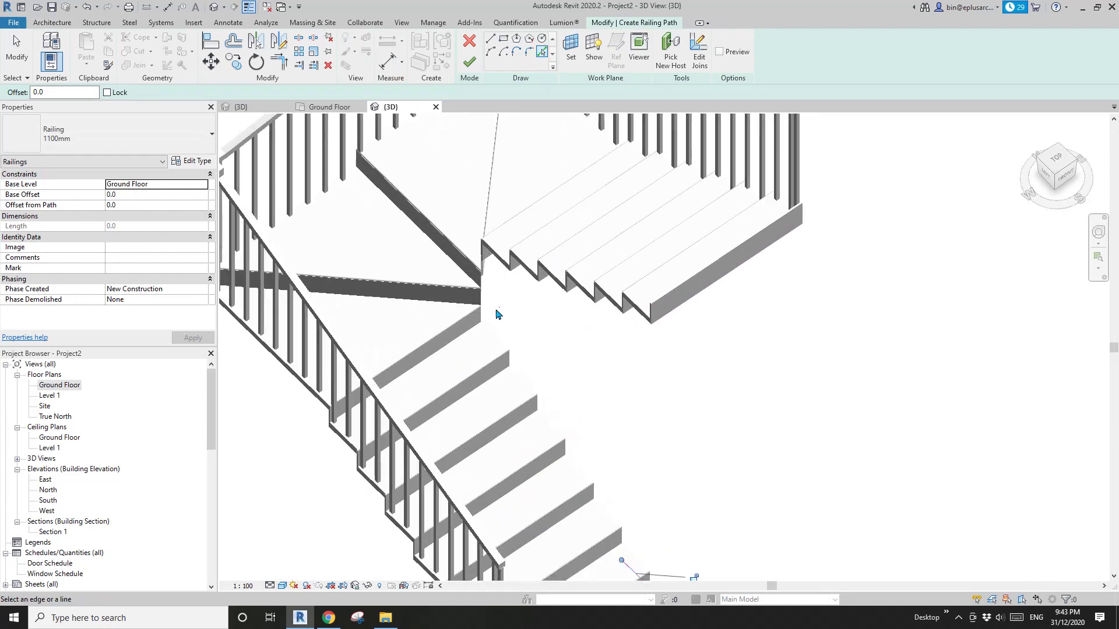
{"action": "left_click", "coordinate": [447, 328]}
{"action": "scroll", "coordinate": [491, 368], "scroll_direction": "down", "scroll_amount": 2}
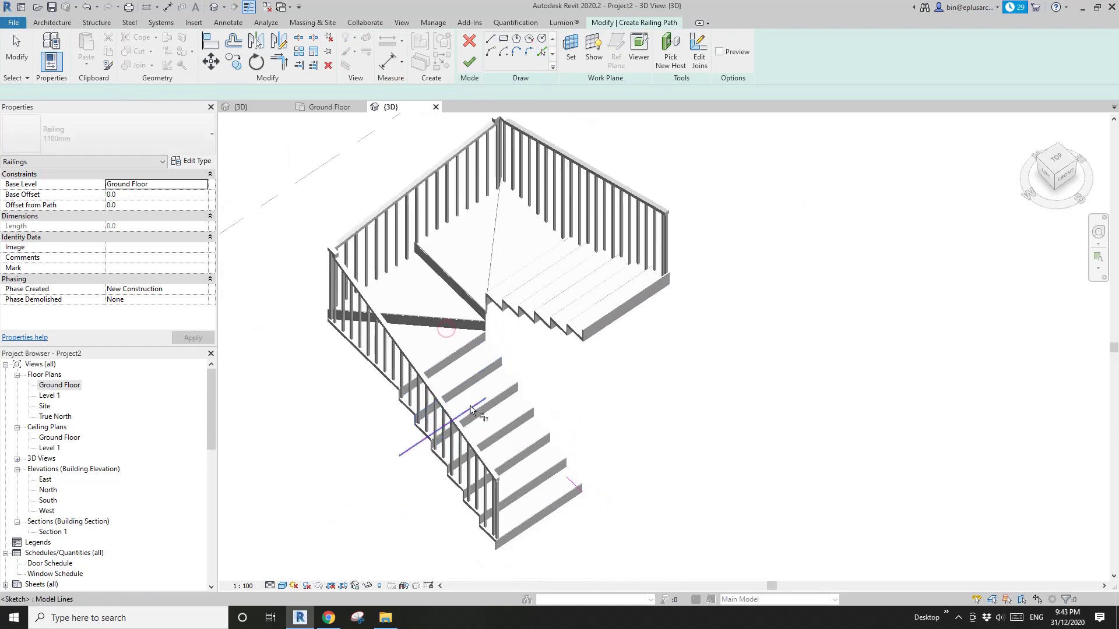
- Extend the tread-edge path line to the picked riser line, delete that riser line and finish the inner railing
{"action": "key", "text": "t"}
{"action": "key", "text": "r"}
{"action": "left_click", "coordinate": [473, 408]}
{"action": "left_click", "coordinate": [569, 481]}
{"action": "key", "text": "Escape"}
{"action": "left_click", "coordinate": [470, 409]}
{"action": "key", "text": "Delete"}
{"action": "middle_click_drag", "start_coordinate": [563, 377], "coordinate": [560, 376]}
{"action": "left_click", "coordinate": [470, 61]}
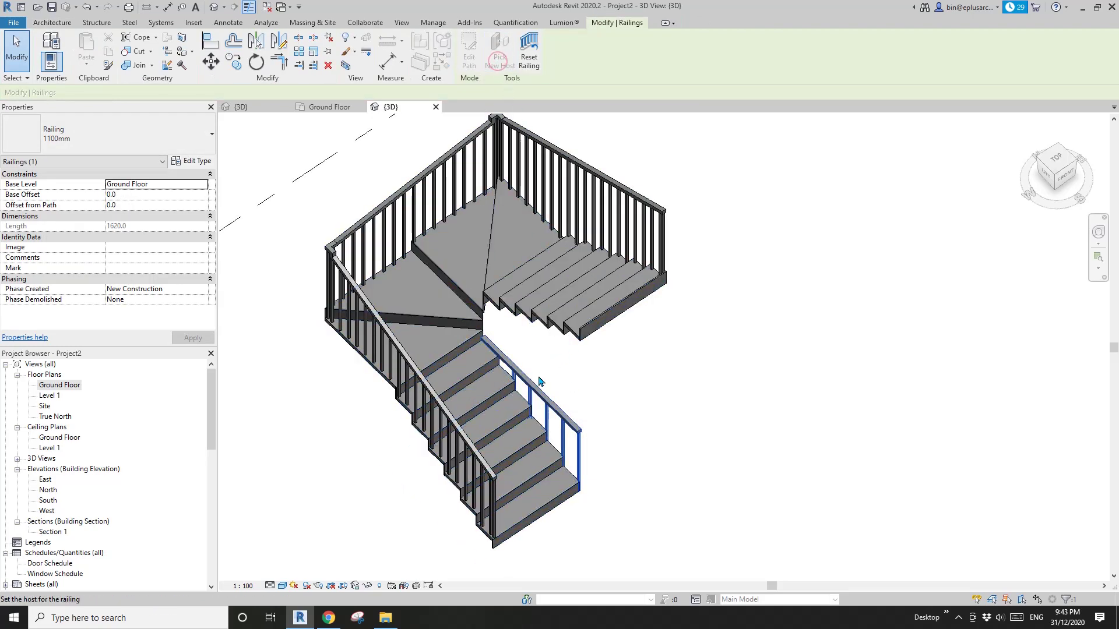
- Host the lower flight's inner railing on the stair and paste a copy of it aligned to the same place
{"action": "left_click", "coordinate": [564, 401]}
{"action": "middle_click_drag", "start_coordinate": [651, 384], "coordinate": [541, 386], "text": "shift"}
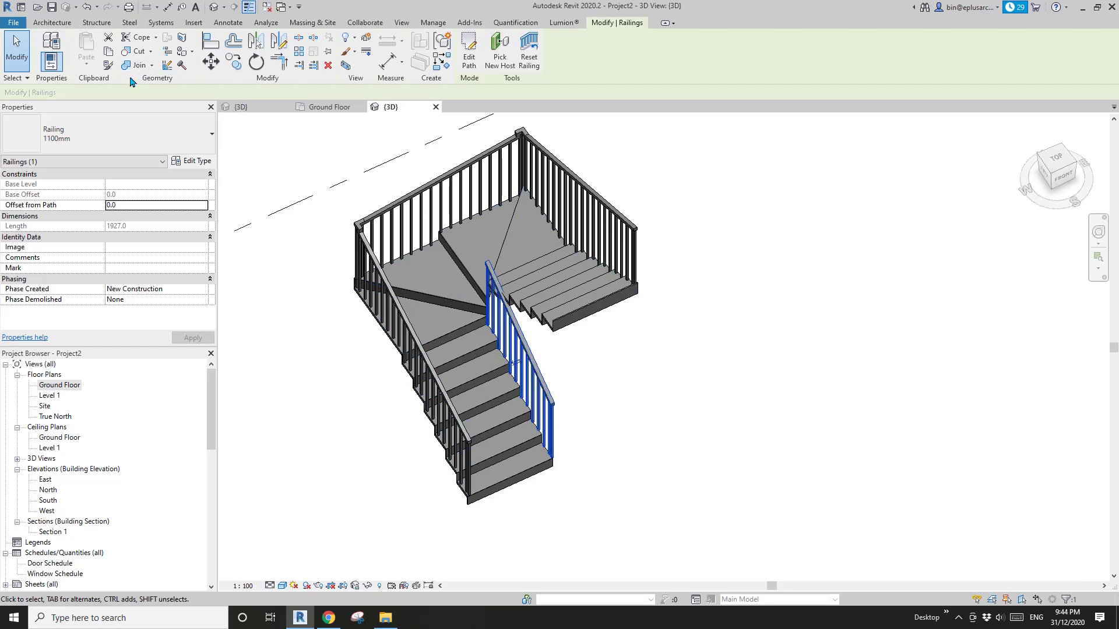
{"action": "key", "text": "Escape"}
{"action": "left_click", "coordinate": [596, 23]}
{"action": "left_click", "coordinate": [86, 63]}
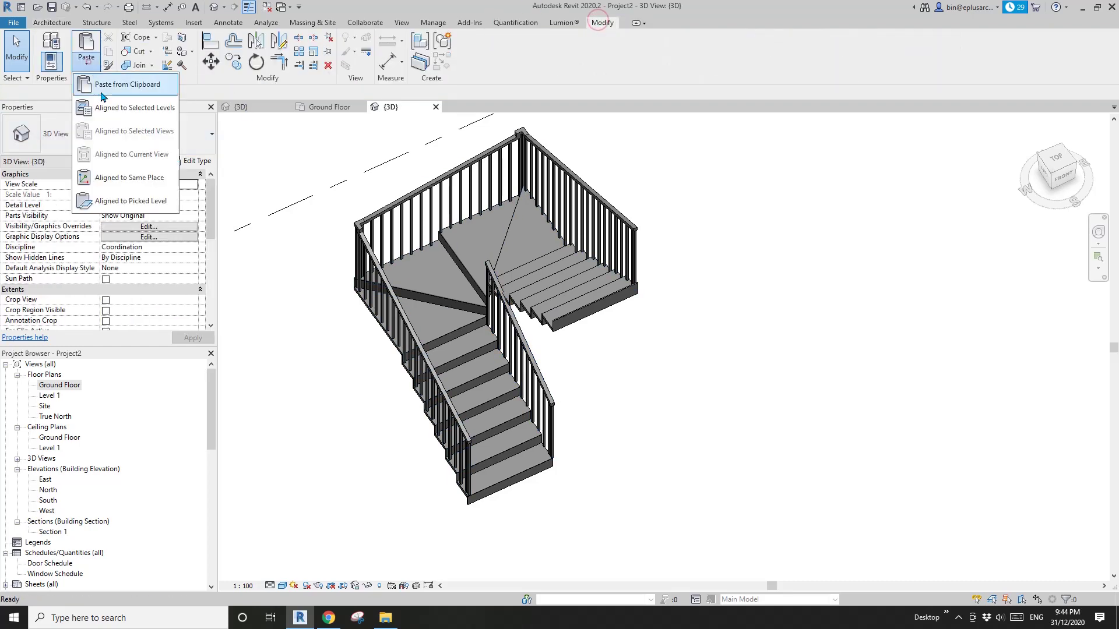
{"action": "left_click", "coordinate": [135, 181]}
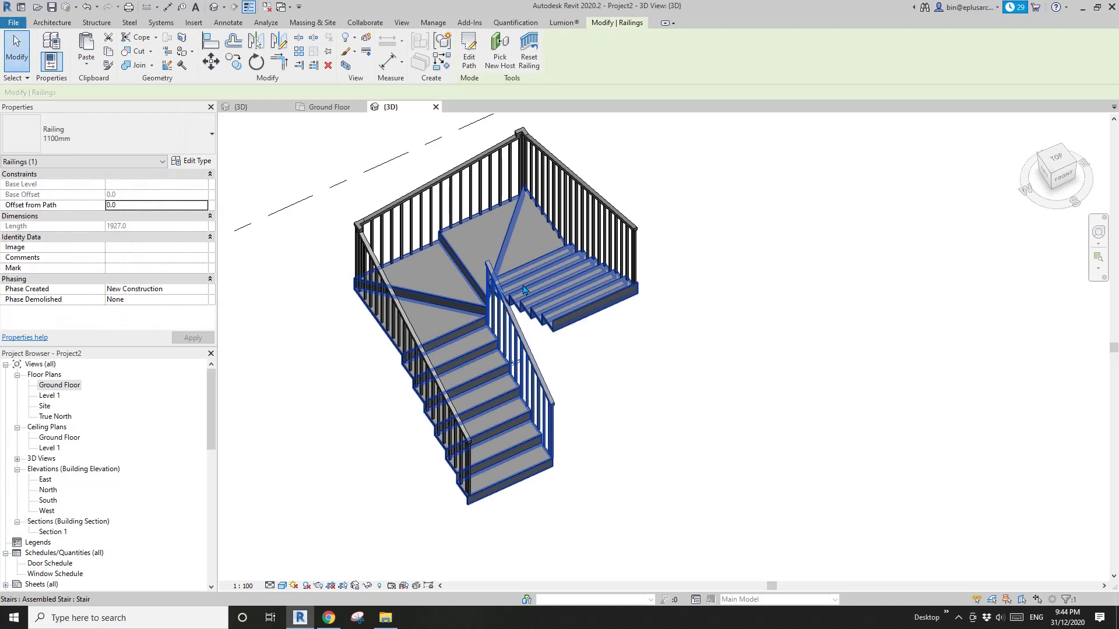
- Try to assign the inner railing a new host by picking the stair at its upper flight
{"action": "left_click", "coordinate": [507, 63]}
{"action": "left_click", "coordinate": [571, 297]}
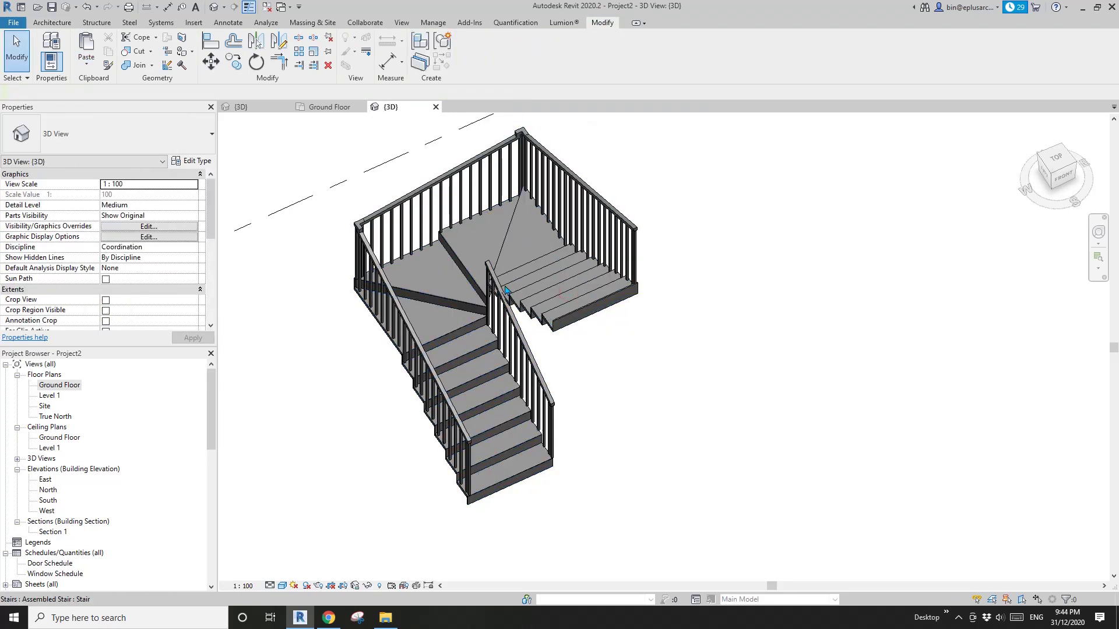
{"action": "left_click", "coordinate": [547, 386]}
{"action": "scroll", "coordinate": [557, 391], "scroll_direction": "up", "scroll_amount": 1}
{"action": "middle_click_drag", "start_coordinate": [557, 392], "coordinate": [577, 221], "text": "shift"}
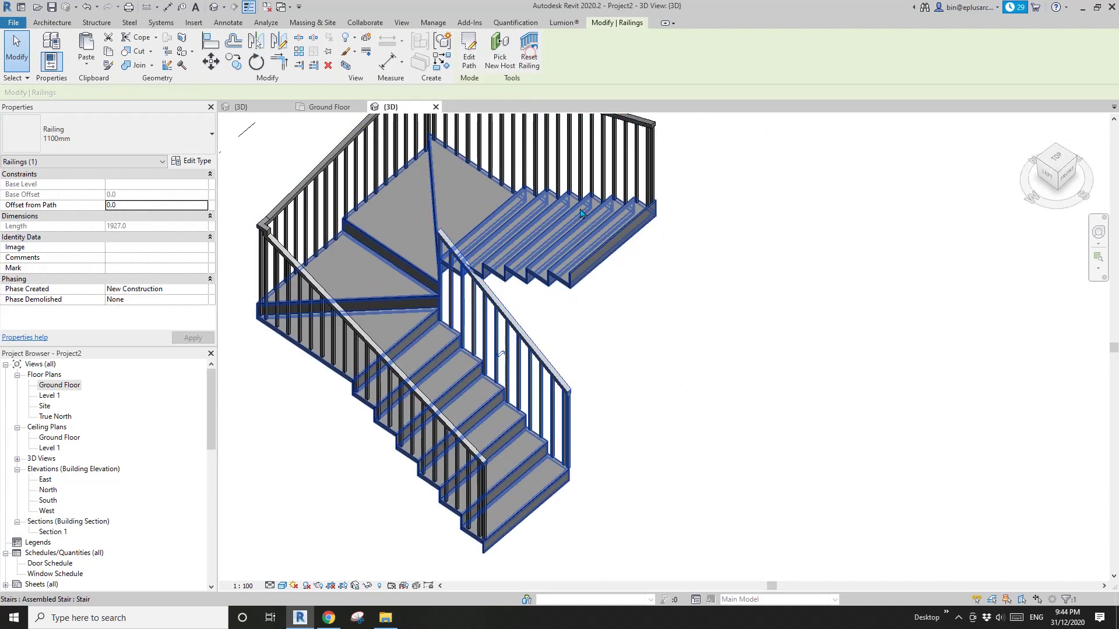
{"action": "left_click", "coordinate": [625, 400]}
{"action": "left_click", "coordinate": [502, 328]}
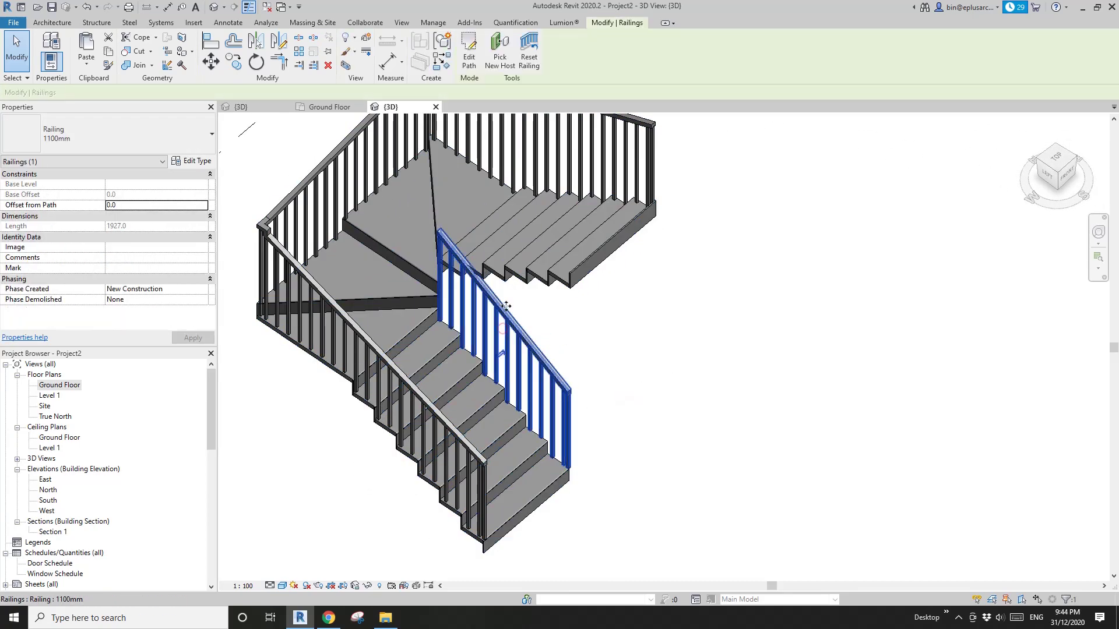
{"action": "left_click", "coordinate": [500, 55]}
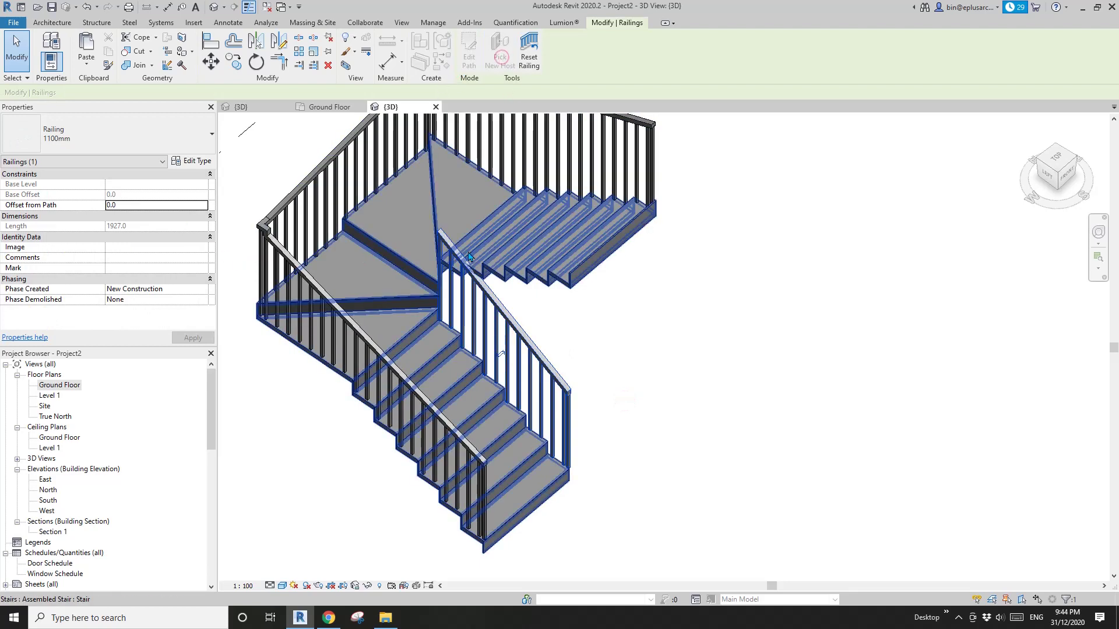
{"action": "left_click", "coordinate": [500, 233]}
{"action": "left_click", "coordinate": [527, 336]}
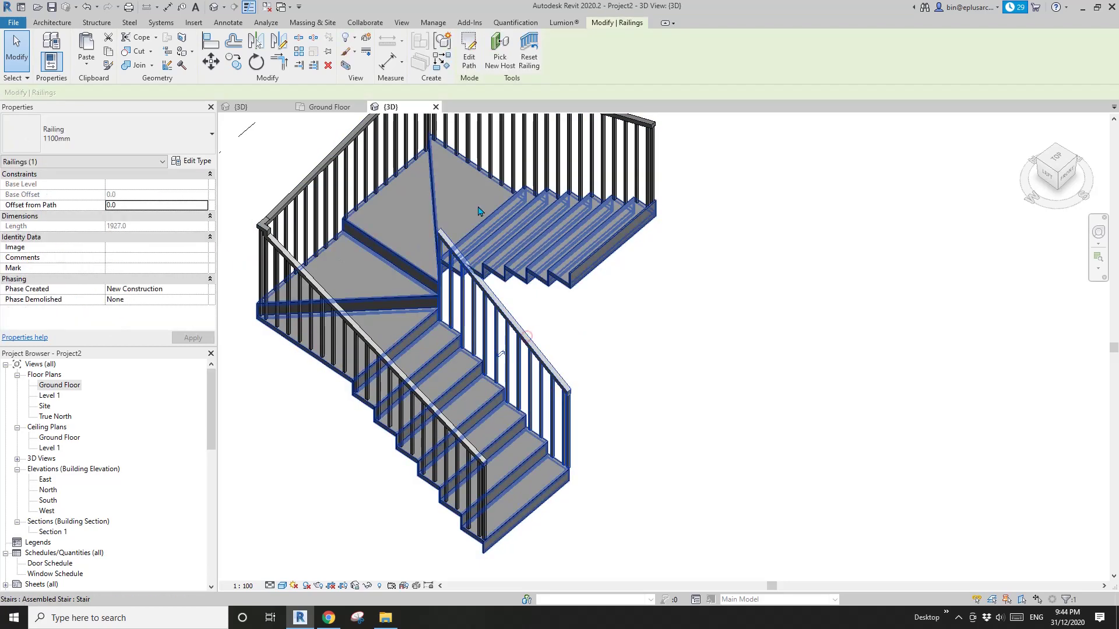
- Delete the inner railing along the lower flight
{"action": "scroll", "coordinate": [508, 263], "scroll_direction": "down", "scroll_amount": 3}
{"action": "middle_click_drag", "start_coordinate": [508, 264], "coordinate": [470, 337], "text": "shift"}
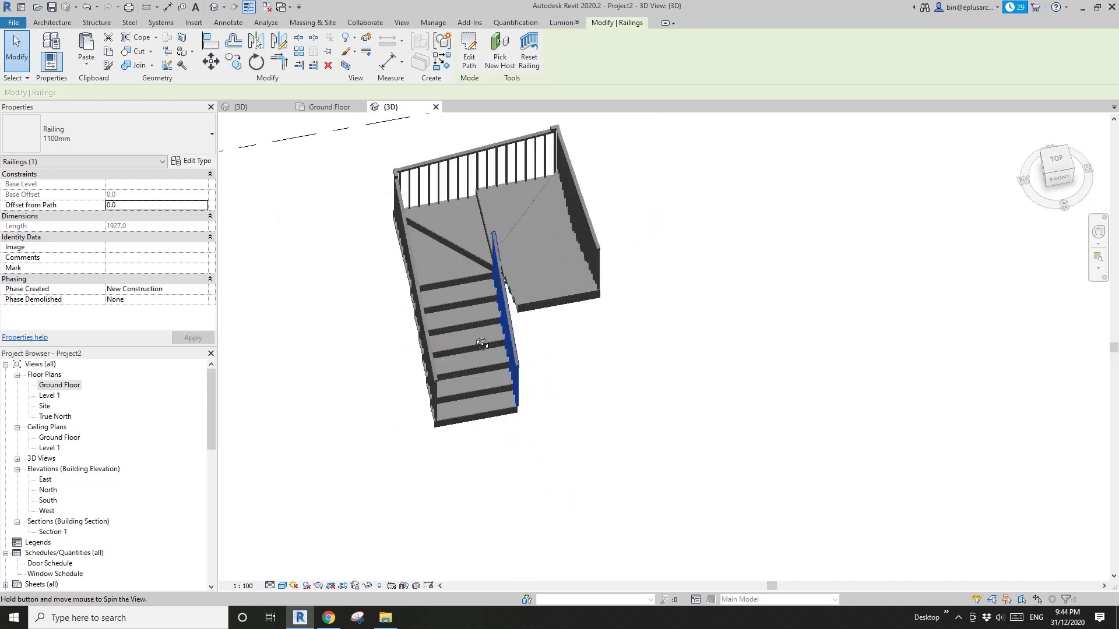
{"action": "key", "text": "Escape"}
{"action": "scroll", "coordinate": [505, 329], "scroll_direction": "up", "scroll_amount": 3}
{"action": "left_click", "coordinate": [518, 331]}
{"action": "left_click", "coordinate": [535, 325]}
{"action": "middle_click_drag", "start_coordinate": [540, 320], "coordinate": [474, 380]}
{"action": "left_click", "coordinate": [510, 321]}
{"action": "scroll", "coordinate": [523, 325], "scroll_direction": "down", "scroll_amount": 1}
{"action": "left_click", "coordinate": [575, 131]}
{"action": "left_click", "coordinate": [583, 134]}
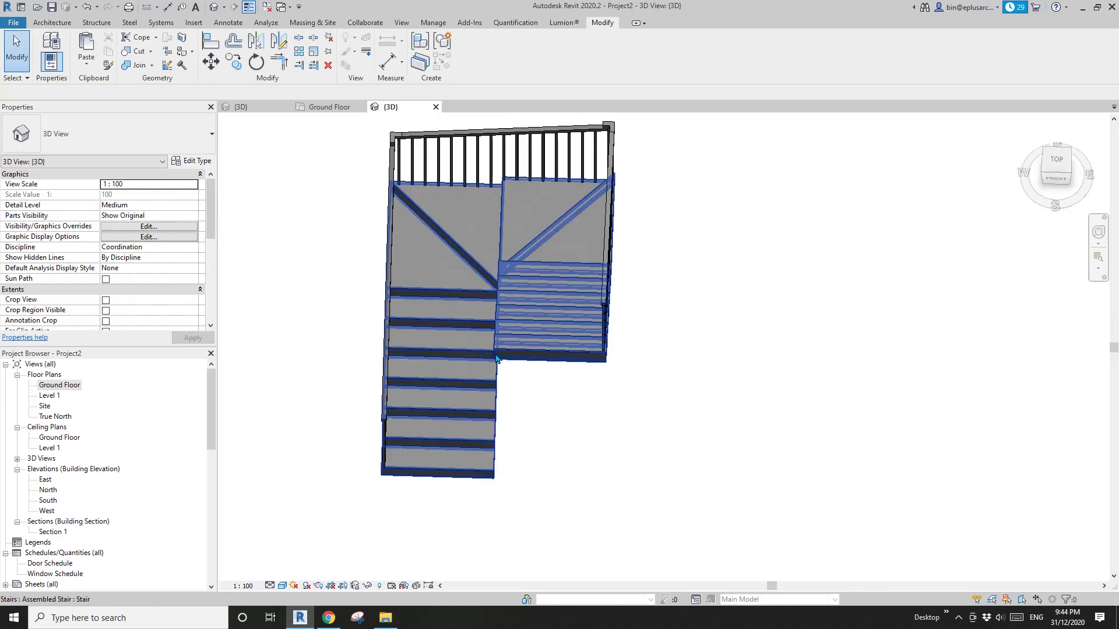
- Delete the stair's outer railing
{"action": "middle_click_drag", "start_coordinate": [506, 330], "coordinate": [498, 315], "text": "shift"}
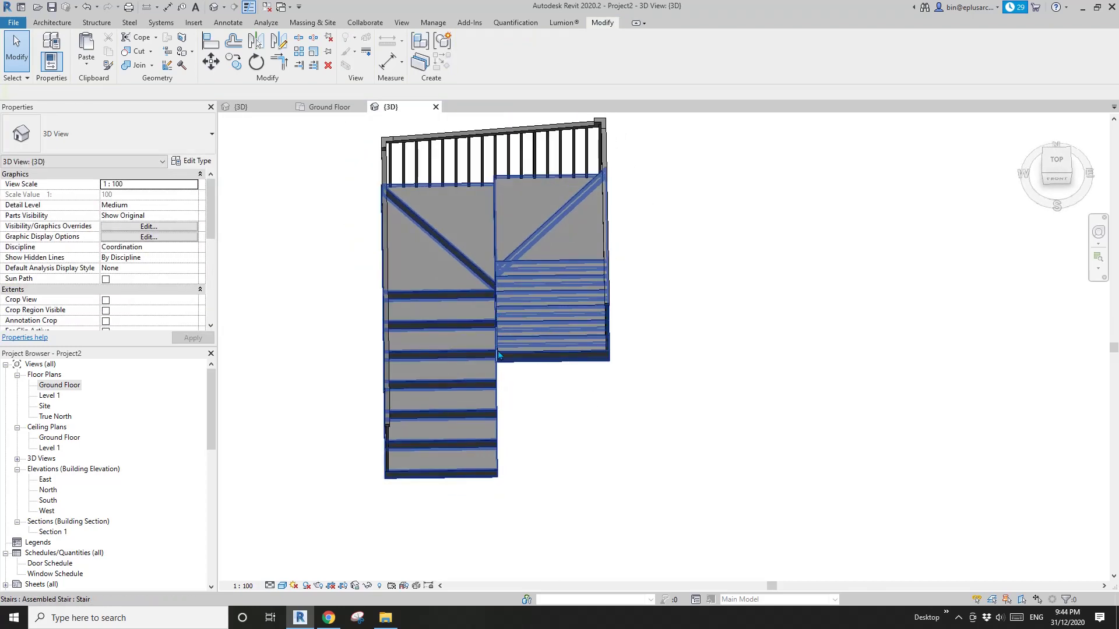
{"action": "middle_click_drag", "start_coordinate": [499, 354], "coordinate": [502, 375]}
{"action": "left_click", "coordinate": [519, 172]}
{"action": "key", "text": "Delete"}
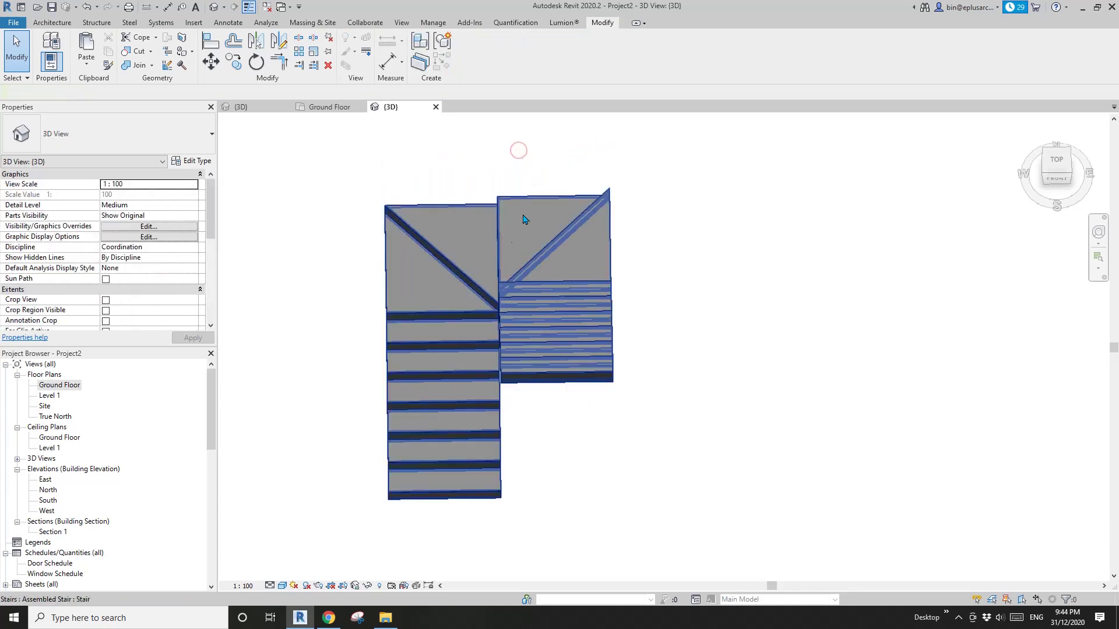
{"action": "middle_click_drag", "start_coordinate": [511, 239], "coordinate": [479, 275], "text": "shift"}
{"action": "scroll", "coordinate": [480, 274], "scroll_direction": "down", "scroll_amount": 1}
{"action": "middle_click_drag", "start_coordinate": [506, 339], "coordinate": [539, 329], "text": "shift"}
- Open the Ground Floor plan, edit the winder stair and open its run's sketch
{"action": "double_click", "coordinate": [64, 385]}
{"action": "scroll", "coordinate": [501, 309], "scroll_direction": "up", "scroll_amount": 2}
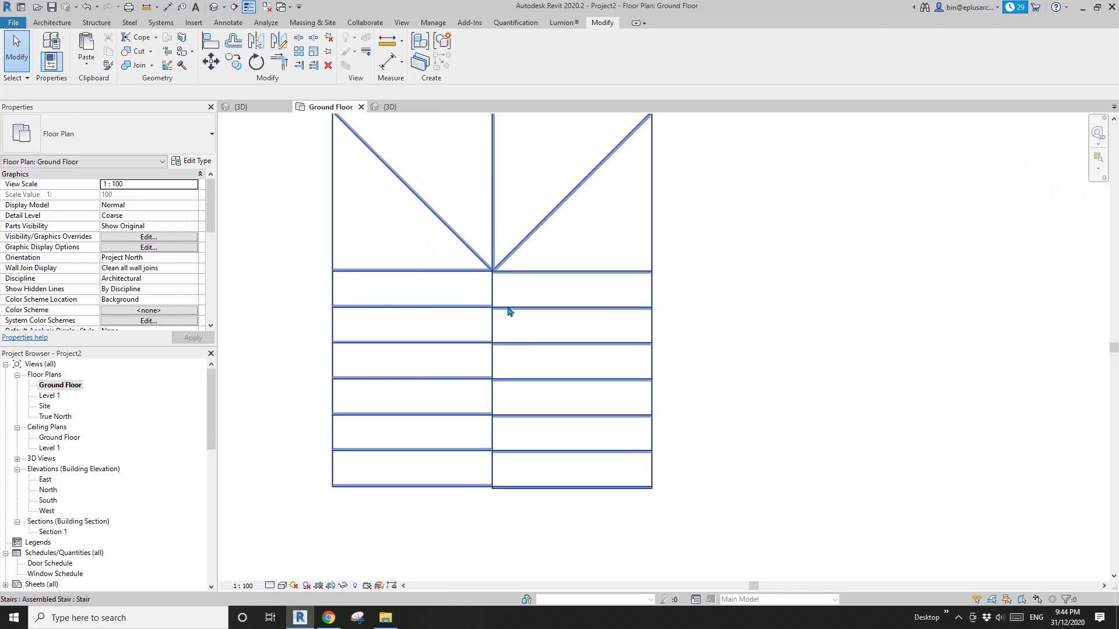
{"action": "middle_click_drag", "start_coordinate": [490, 290], "coordinate": [475, 314]}
{"action": "left_click", "coordinate": [464, 304]}
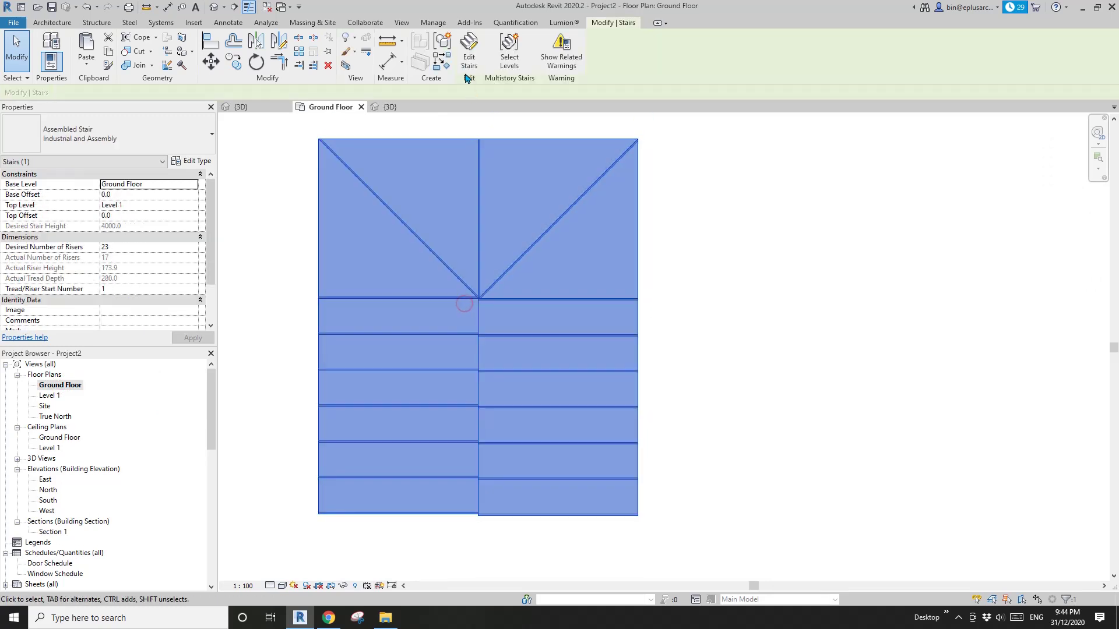
{"action": "double_click", "coordinate": [502, 169]}
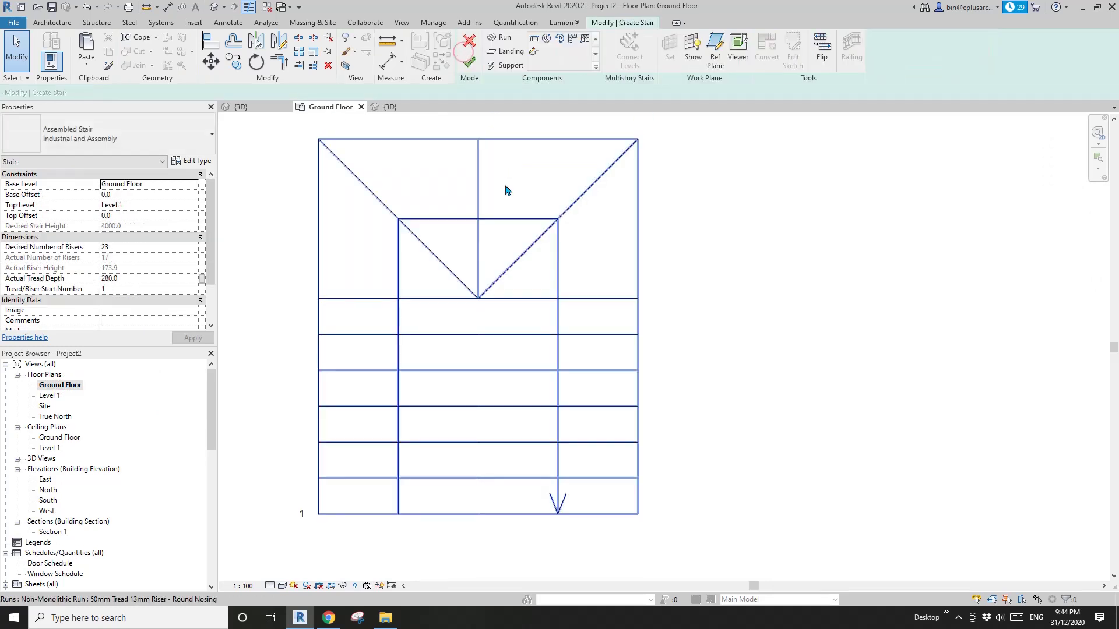
{"action": "left_click", "coordinate": [427, 282]}
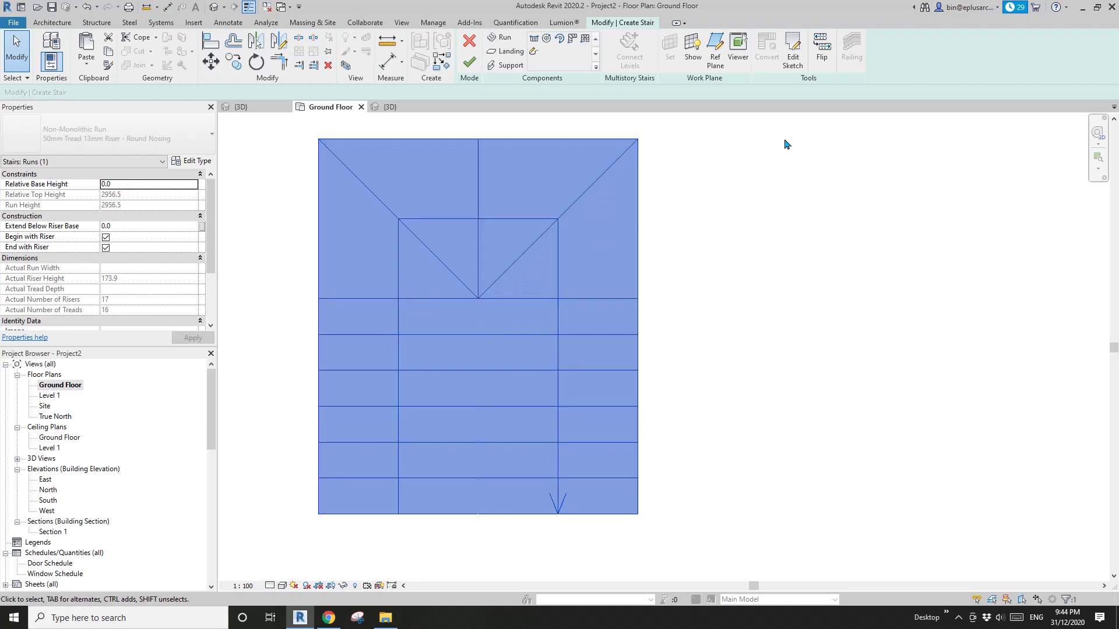
{"action": "left_click", "coordinate": [793, 58]}
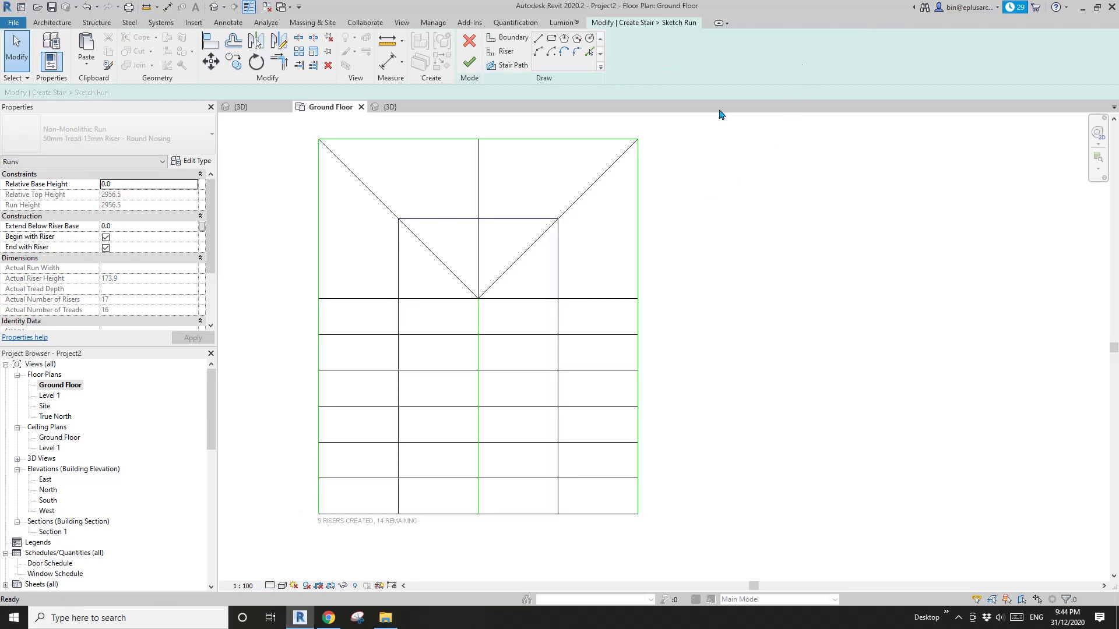
- Copy the inner boundary line between the flights 100 mm toward the upper flight
{"action": "scroll", "coordinate": [464, 338], "scroll_direction": "down", "scroll_amount": 2}
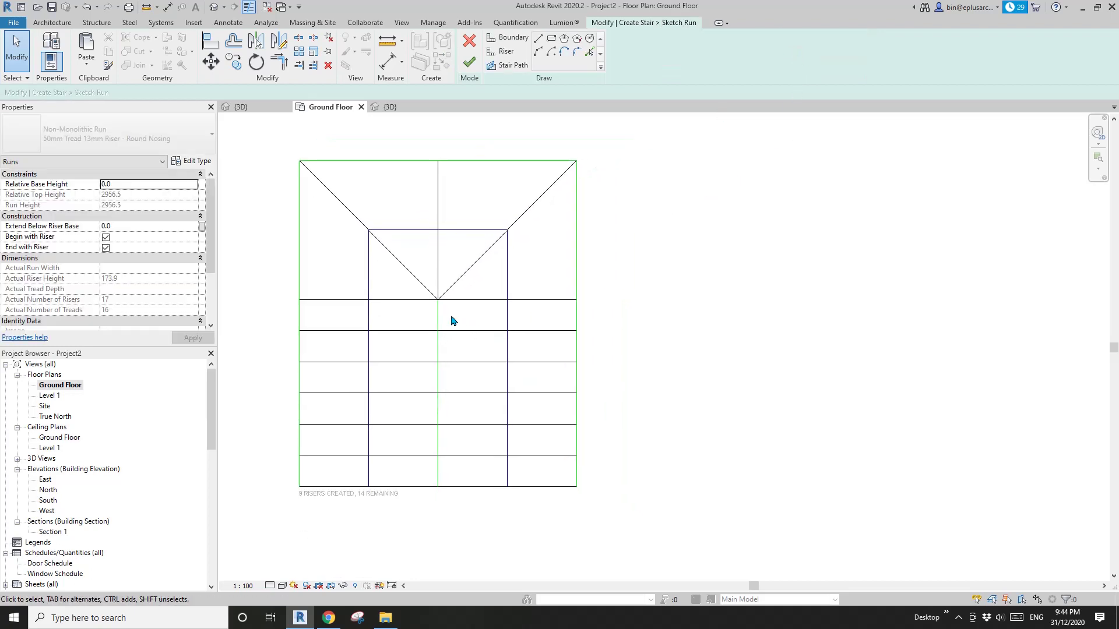
{"action": "middle_click_drag", "start_coordinate": [451, 316], "coordinate": [431, 314]}
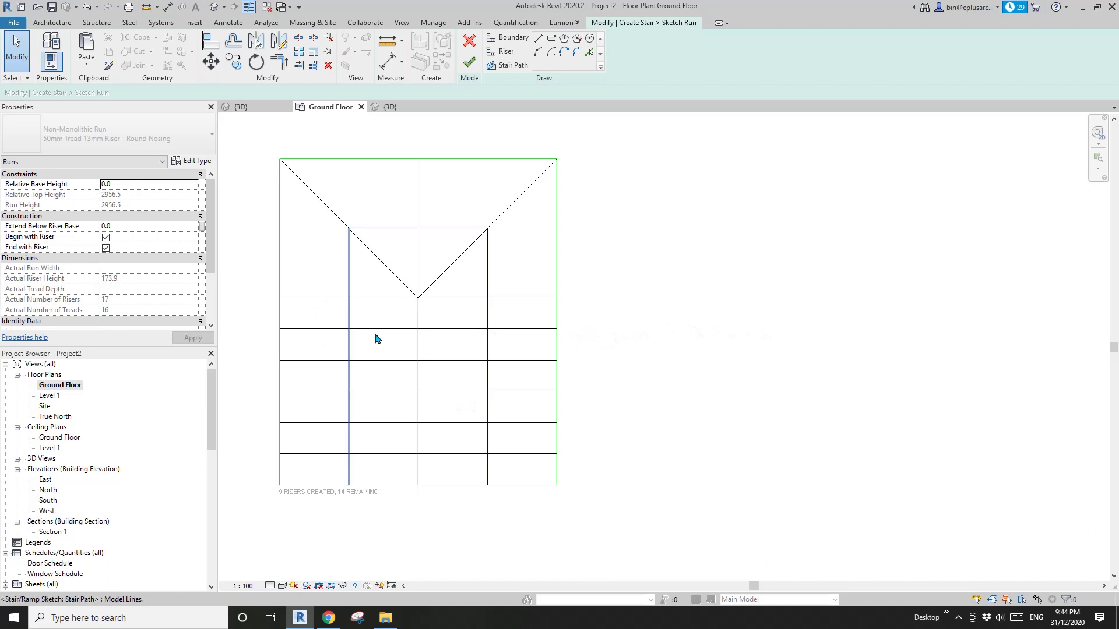
{"action": "middle_click_drag", "start_coordinate": [378, 376], "coordinate": [419, 372]}
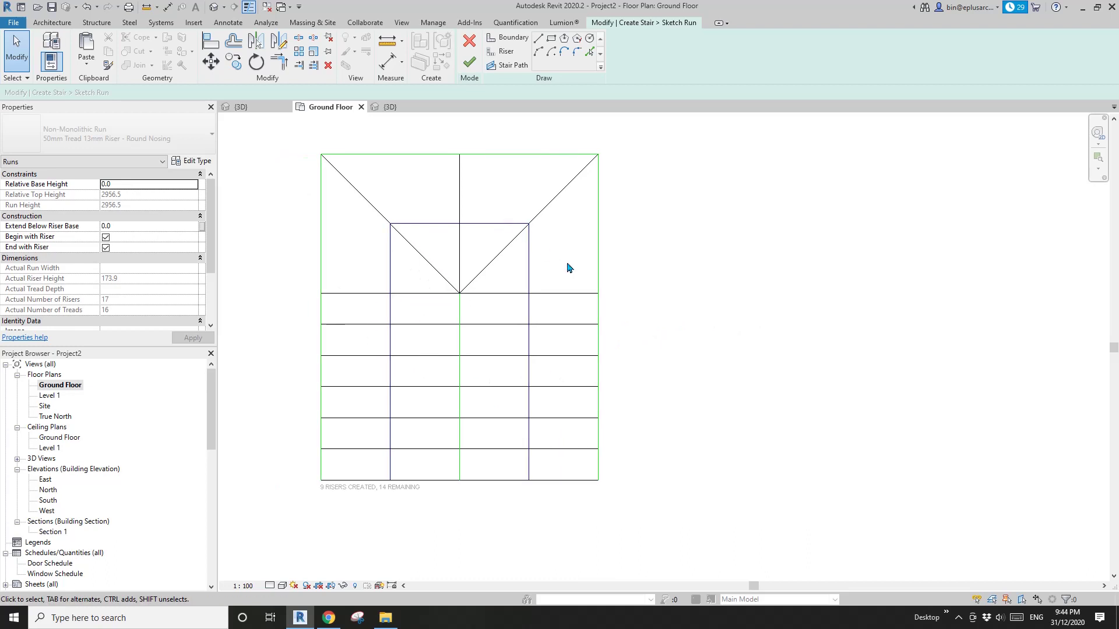
{"action": "mouse_move", "coordinate": [569, 267]}
{"action": "middle_mouse_down"}
{"action": "mouse_move", "coordinate": [603, 276]}
{"action": "mouse_move", "coordinate": [599, 240]}
{"action": "middle_mouse_up"}
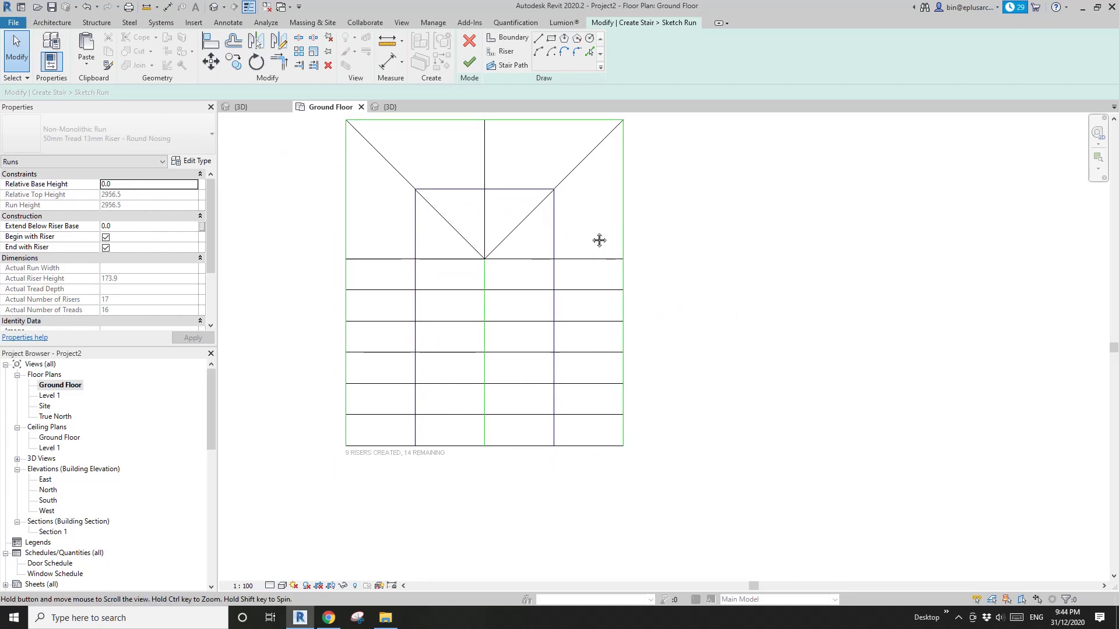
{"action": "left_click", "coordinate": [487, 287]}
{"action": "scroll", "coordinate": [487, 287], "scroll_direction": "up", "scroll_amount": 1}
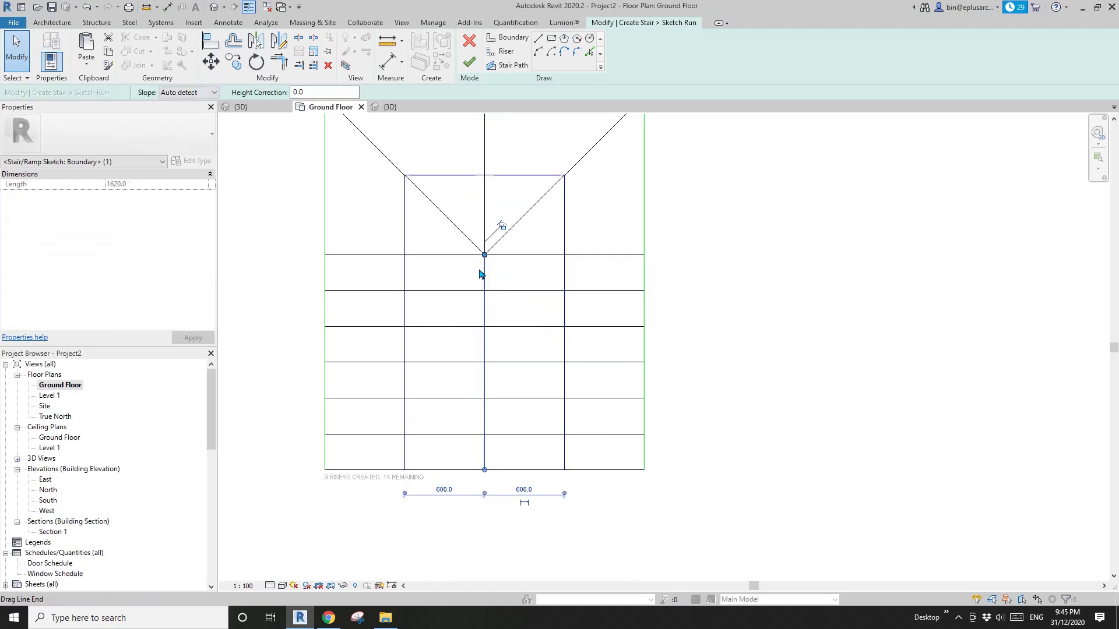
{"action": "scroll", "coordinate": [491, 282], "scroll_direction": "up", "scroll_amount": 3}
{"action": "key", "text": "c"}
{"action": "key", "text": "o"}
{"action": "left_click", "coordinate": [512, 273]}
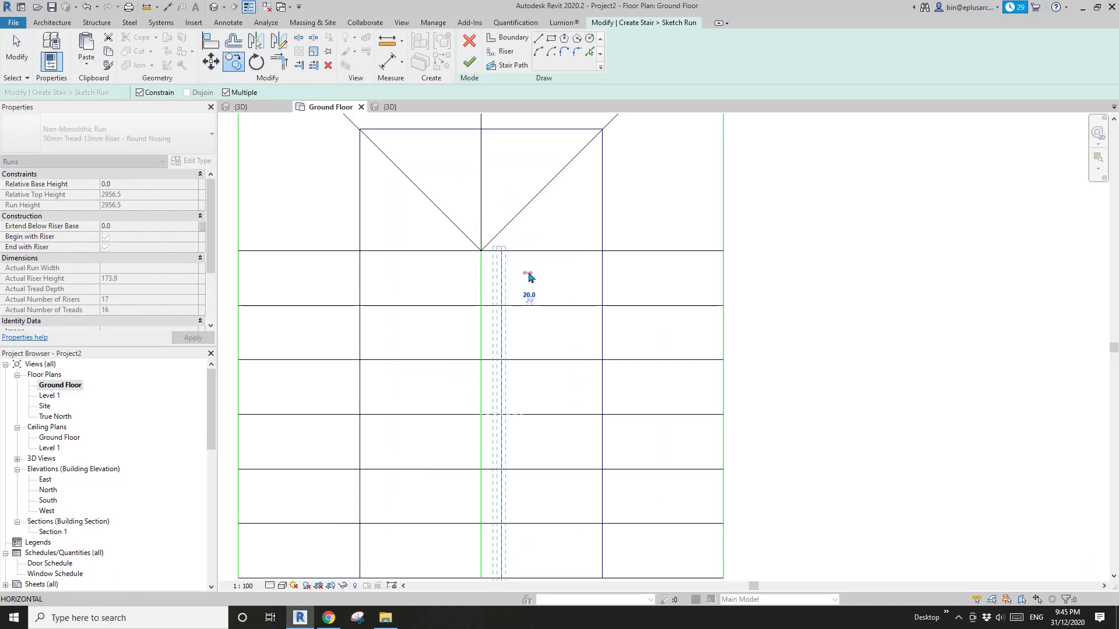
{"action": "left_click", "coordinate": [529, 277]}
{"action": "key", "text": "Escape"}
{"action": "key", "text": "Escape"}
- Move the upper flight's stair path line and outer boundary 100 mm outward
{"action": "middle_click_drag", "start_coordinate": [488, 387], "coordinate": [479, 312]}
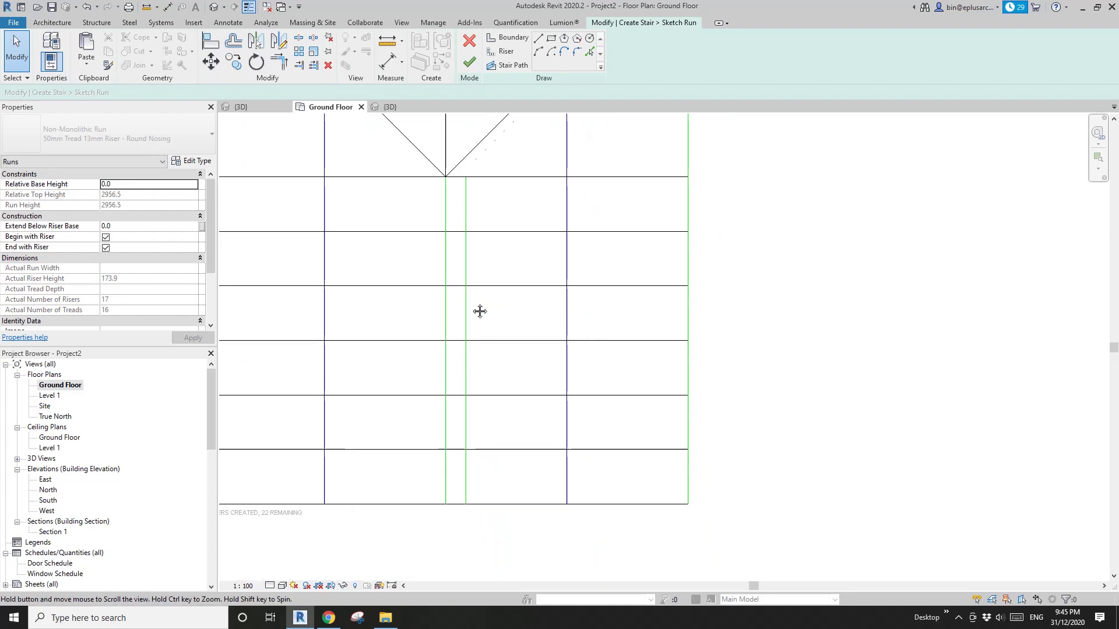
{"action": "scroll", "coordinate": [479, 312], "scroll_direction": "down", "scroll_amount": 1}
{"action": "left_click", "coordinate": [530, 271]}
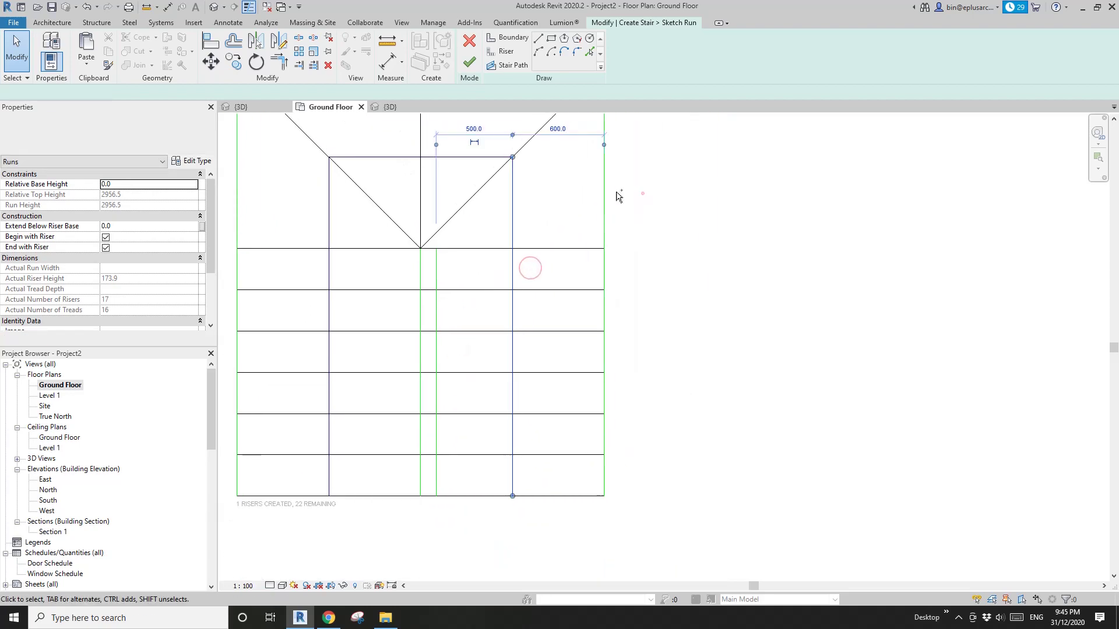
{"action": "left_click_drag", "start_coordinate": [616, 192], "coordinate": [589, 195], "text": "ctrl"}
{"action": "scroll", "coordinate": [548, 198], "scroll_direction": "down", "scroll_amount": 1}
{"action": "middle_click_drag", "start_coordinate": [548, 198], "coordinate": [507, 283]}
{"action": "key", "text": "v"}
{"action": "left_click", "coordinate": [618, 285]}
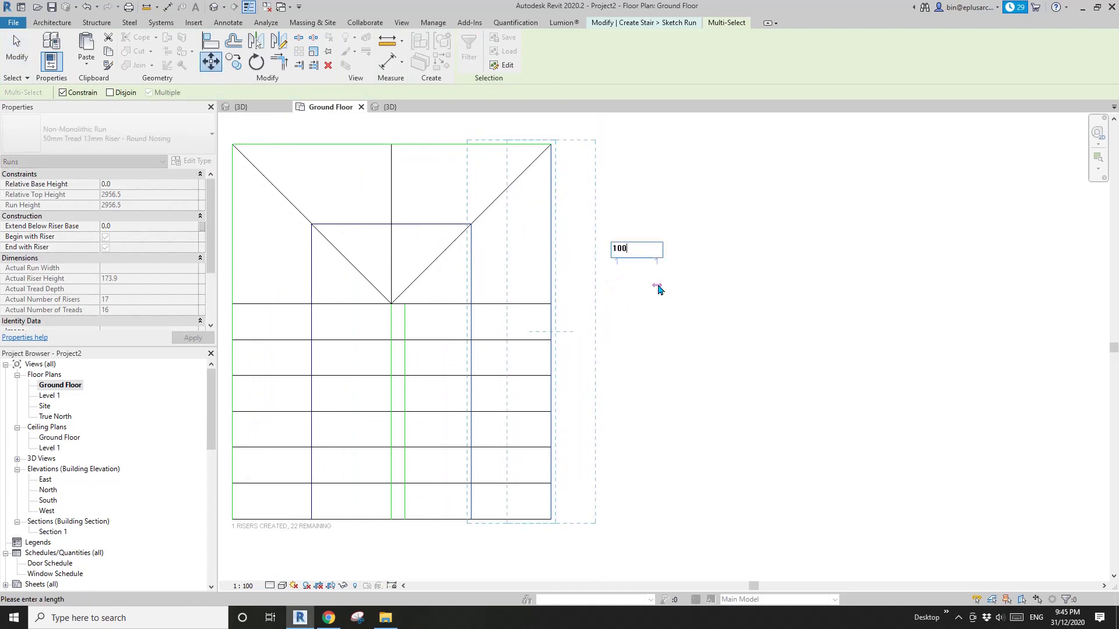
{"action": "key", "text": "Return"}
{"action": "key", "text": "Escape"}
- Extend the back boundary to form a corner with the upper flight's shifted outer boundary
{"action": "middle_click_drag", "start_coordinate": [496, 243], "coordinate": [561, 263]}
{"action": "key", "text": "t"}
{"action": "key", "text": "r"}
{"action": "left_click", "coordinate": [613, 186]}
{"action": "left_click", "coordinate": [569, 153]}
{"action": "left_click", "coordinate": [601, 163]}
{"action": "key", "text": "Escape"}
- Move the upper flight's diagonal winder riser 100 mm so it ends at the new outer corner
{"action": "left_click", "coordinate": [599, 157]}
{"action": "key", "text": "m"}
{"action": "key", "text": "v"}
{"action": "left_click", "coordinate": [599, 156]}
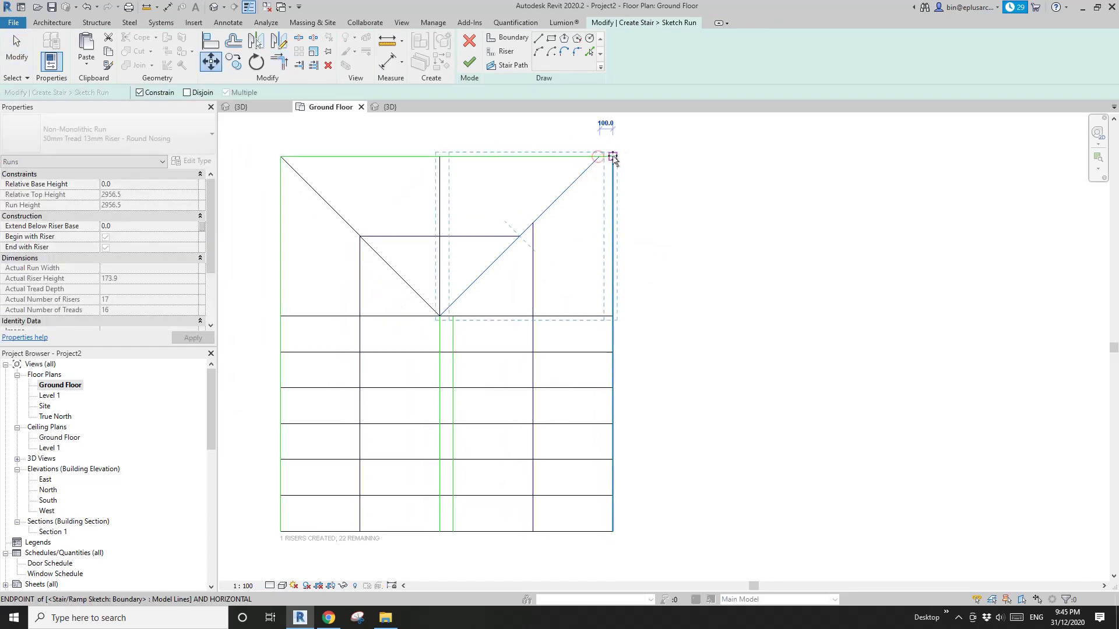
{"action": "left_click", "coordinate": [613, 157]}
{"action": "key", "text": "Escape"}
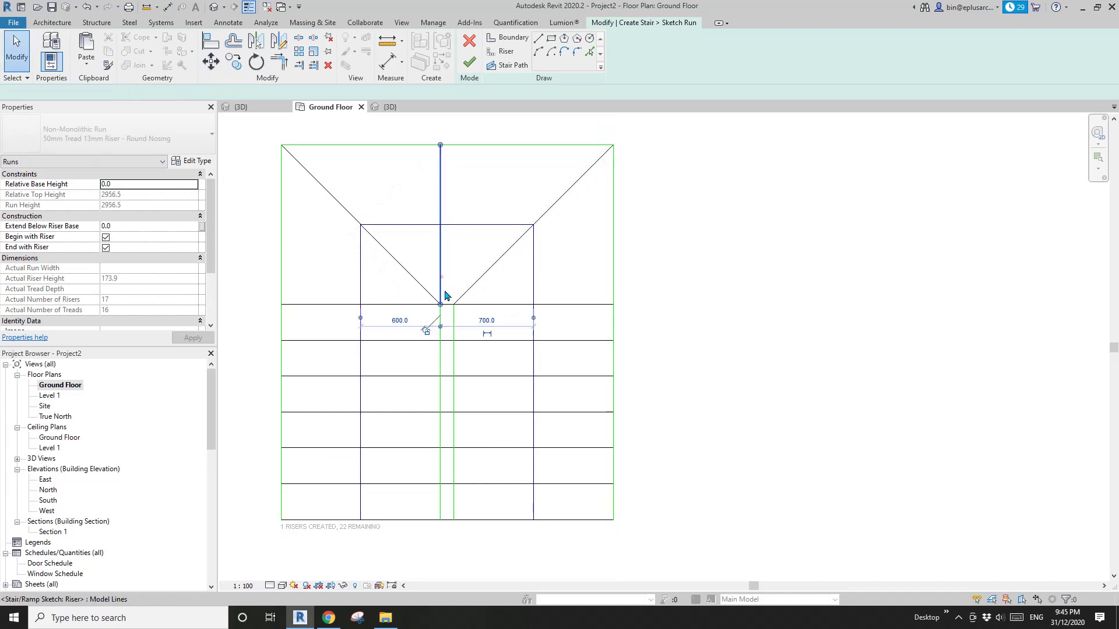
- Move the central winder riser to the midpoint between the two inner boundary lines
{"action": "scroll", "coordinate": [445, 295], "scroll_direction": "up", "scroll_amount": 5}
{"action": "key", "text": "m"}
{"action": "key", "text": "v"}
{"action": "left_click", "coordinate": [436, 327]}
{"action": "left_click", "coordinate": [452, 328]}
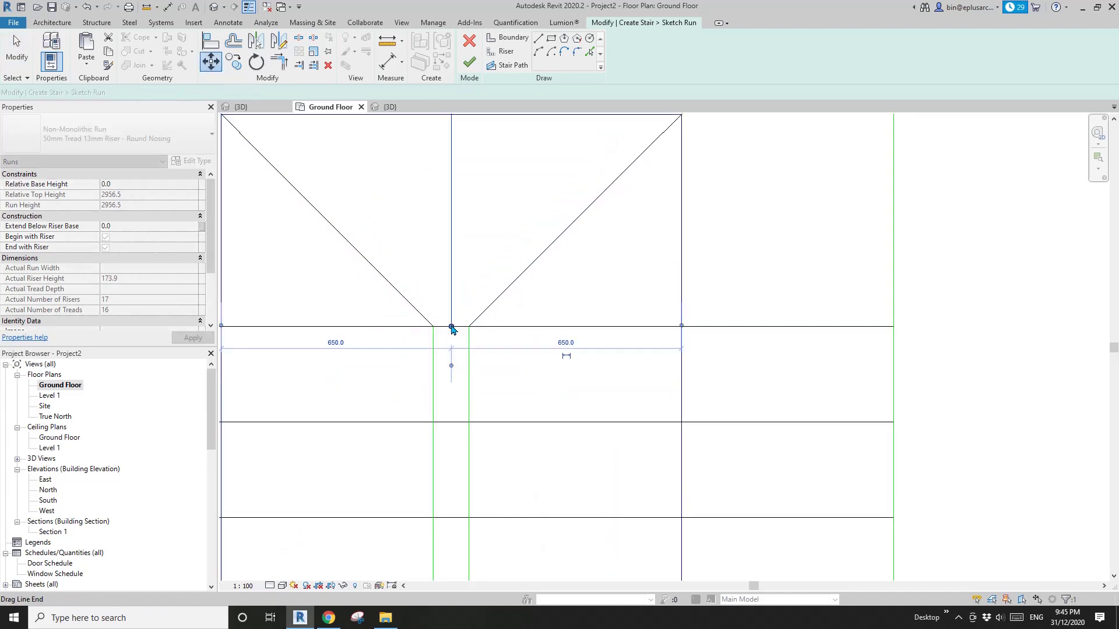
- Shorten the upper flight's three risers nearest the open end of the stair to its new inner boundary
{"action": "scroll", "coordinate": [452, 327], "scroll_direction": "down", "scroll_amount": 4}
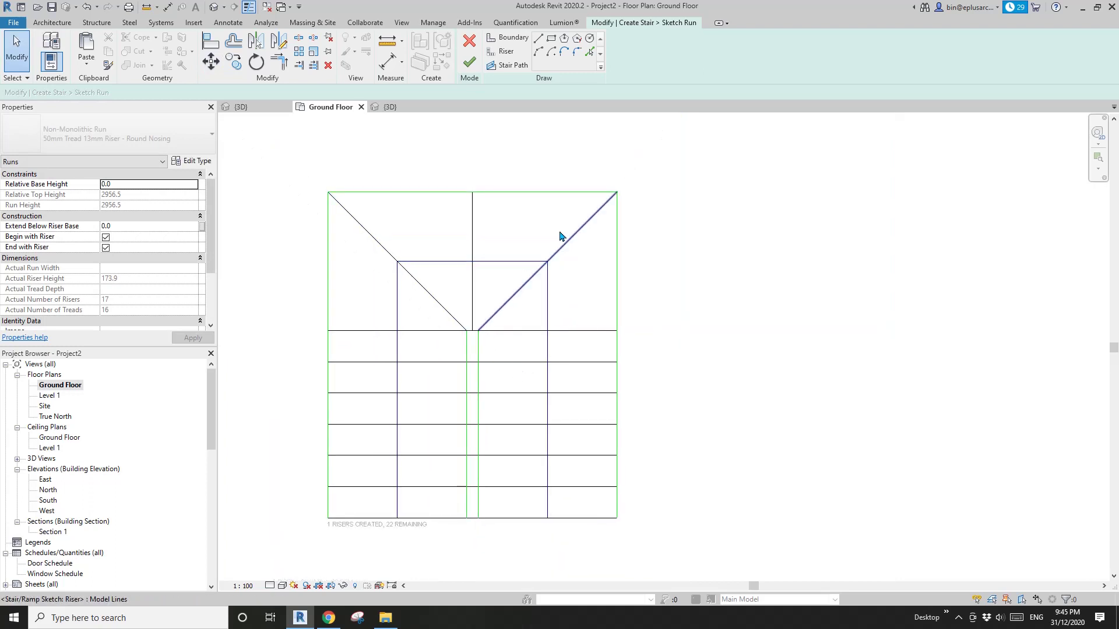
{"action": "scroll", "coordinate": [488, 341], "scroll_direction": "up", "scroll_amount": 3}
{"action": "middle_click_drag", "start_coordinate": [478, 331], "coordinate": [497, 195]}
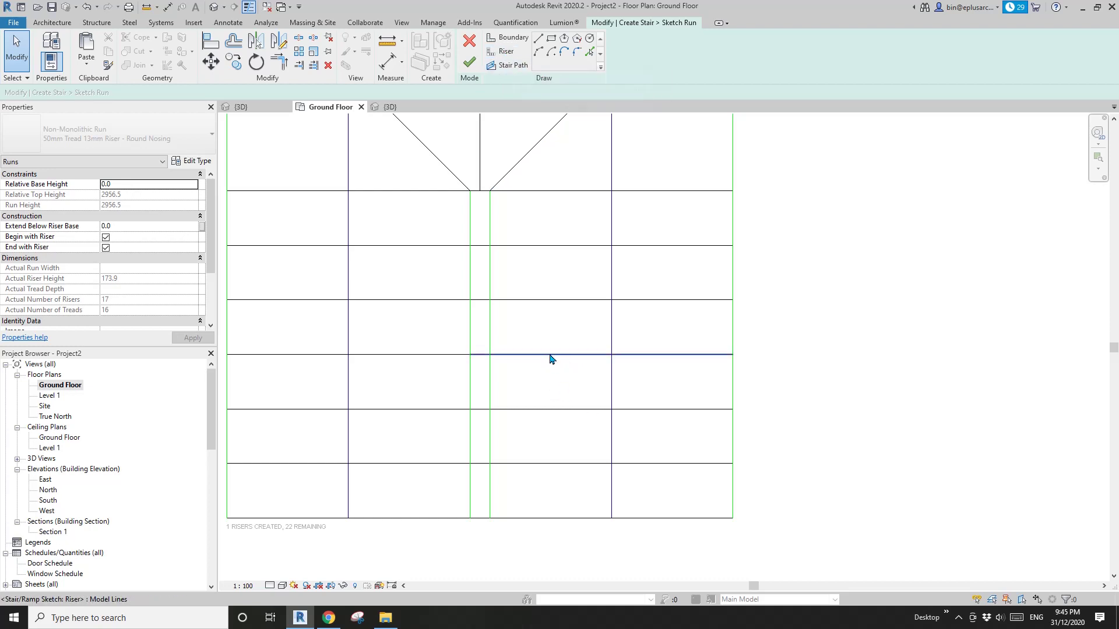
{"action": "left_click", "coordinate": [527, 410]}
{"action": "key", "text": "Delete"}
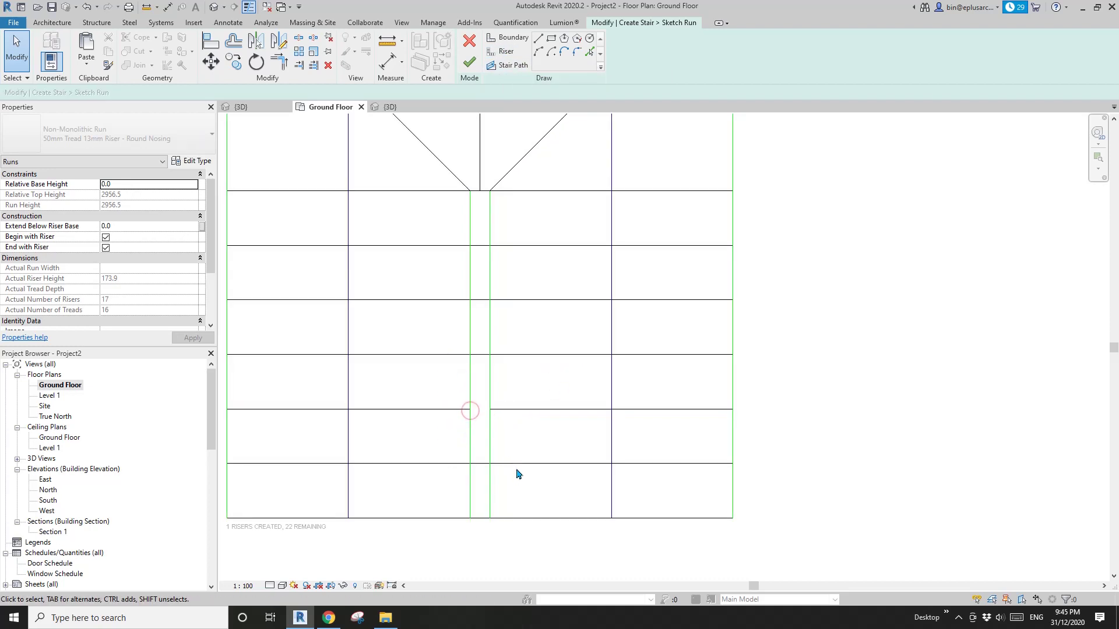
{"action": "key", "text": "Delete"}
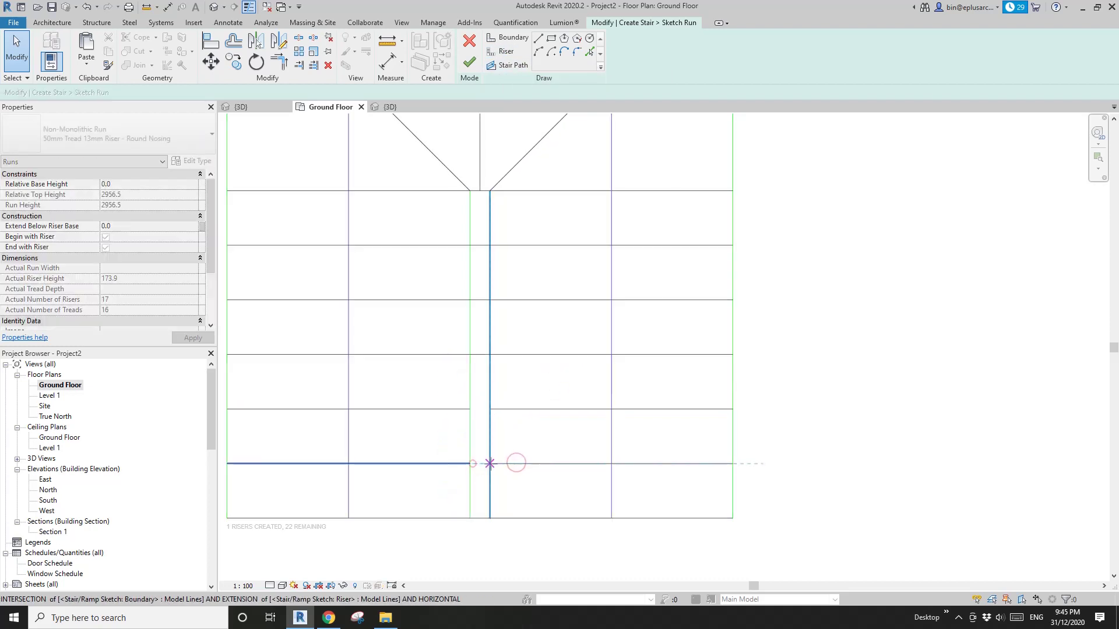
{"action": "left_click", "coordinate": [512, 518]}
{"action": "left_click_drag", "start_coordinate": [470, 518], "coordinate": [490, 518]}
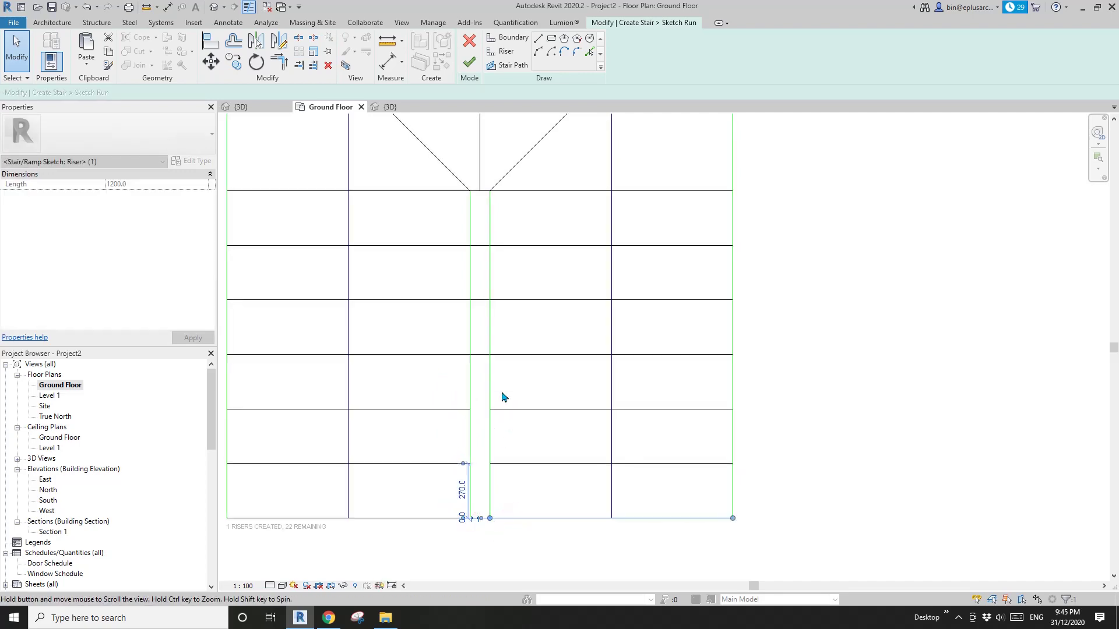
- Shorten the upper flight's remaining three straight risers, up to the winders, to its new inner boundary
{"action": "middle_click_drag", "start_coordinate": [514, 356], "coordinate": [504, 424]}
{"action": "key", "text": "Escape"}
{"action": "left_click_drag", "start_coordinate": [460, 422], "coordinate": [480, 422]}
{"action": "left_click", "coordinate": [502, 368]}
{"action": "left_click_drag", "start_coordinate": [461, 367], "coordinate": [481, 366]}
{"action": "left_click", "coordinate": [502, 313]}
{"action": "left_click_drag", "start_coordinate": [461, 313], "coordinate": [480, 312]}
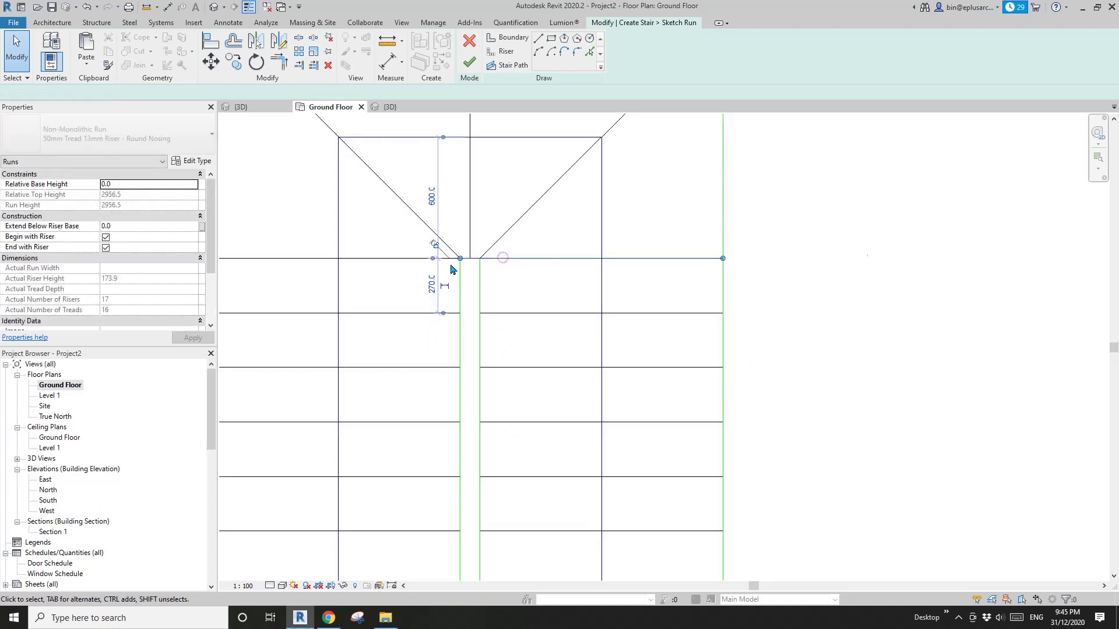
- Shorten the upper flight's riser at the base of the winders to the inner boundary corner, unjoining the connected elements
{"action": "left_click", "coordinate": [502, 259]}
{"action": "scroll", "coordinate": [451, 264], "scroll_direction": "up", "scroll_amount": 3}
{"action": "scroll", "coordinate": [498, 256], "scroll_direction": "up", "scroll_amount": 2}
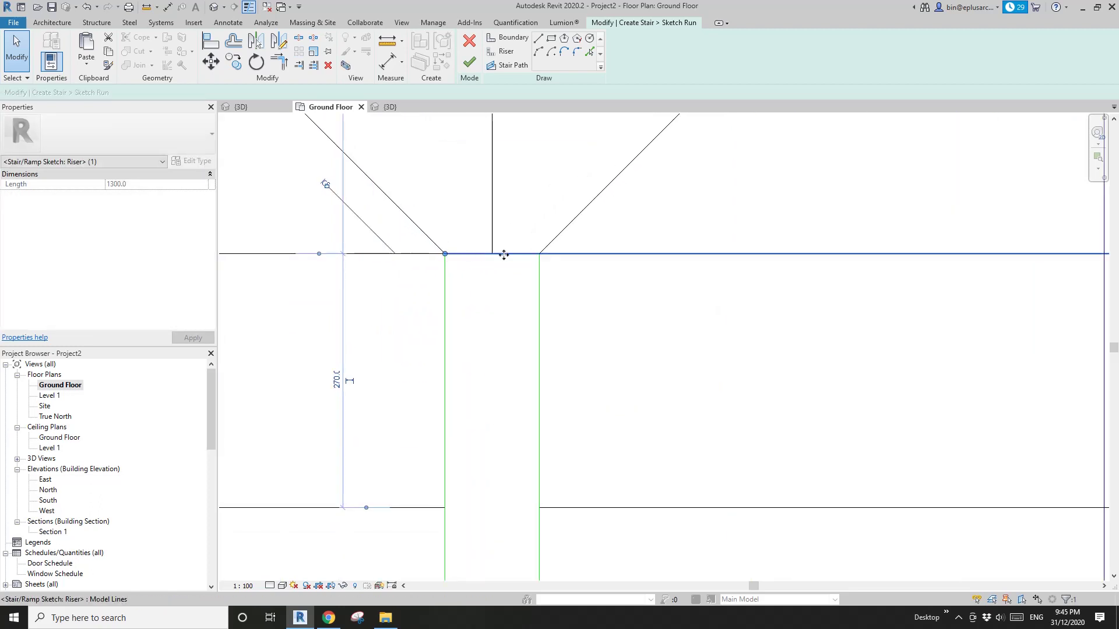
{"action": "left_click_drag", "start_coordinate": [445, 254], "coordinate": [540, 255]}
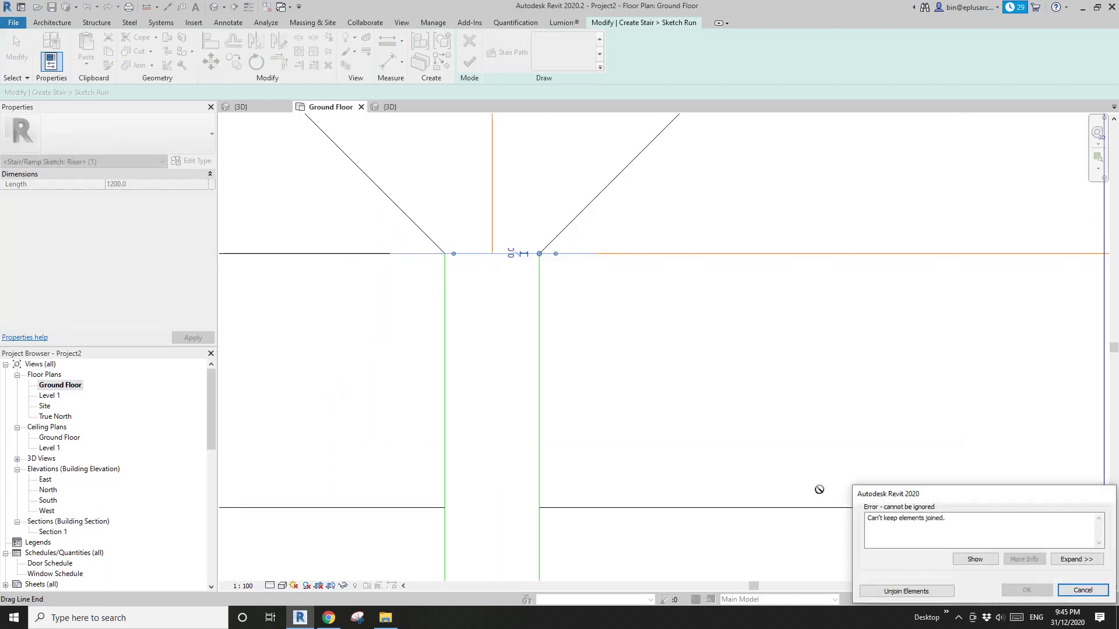
{"action": "left_click", "coordinate": [908, 591]}
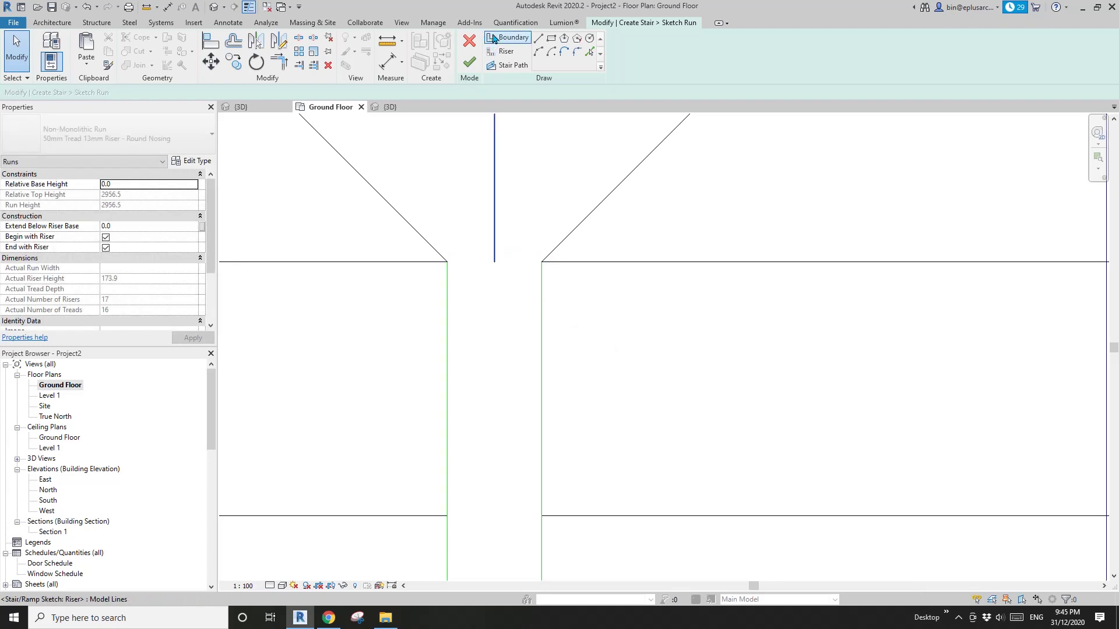
- Draw a short boundary line closing the gap between the two flights' inner boundaries at the winders
{"action": "left_click", "coordinate": [506, 39]}
{"action": "left_click", "coordinate": [541, 262]}
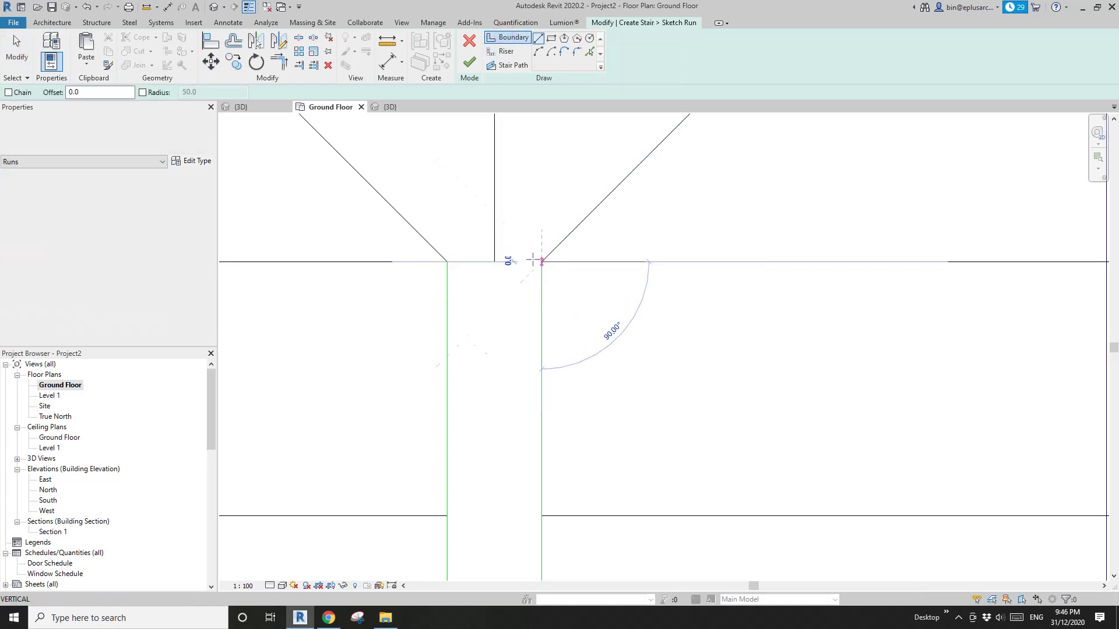
{"action": "left_click", "coordinate": [447, 262]}
{"action": "key", "text": "Escape"}
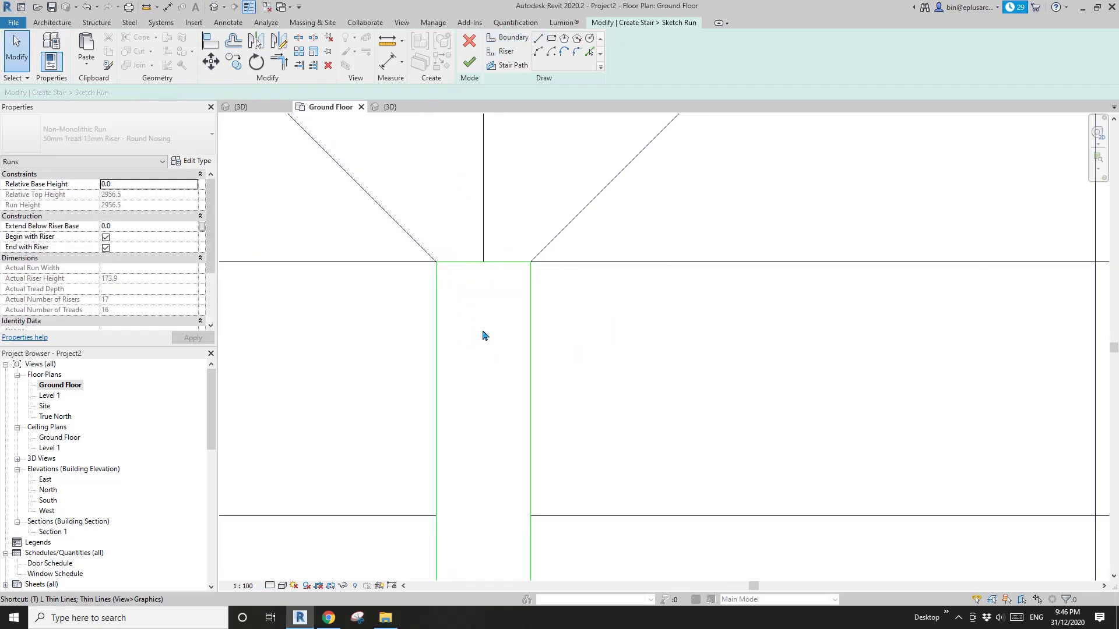
- Turn off thin lines and set the floor plan's view scale to 1:50
{"action": "key", "text": "l"}
{"action": "scroll", "coordinate": [495, 326], "scroll_direction": "down", "scroll_amount": 4}
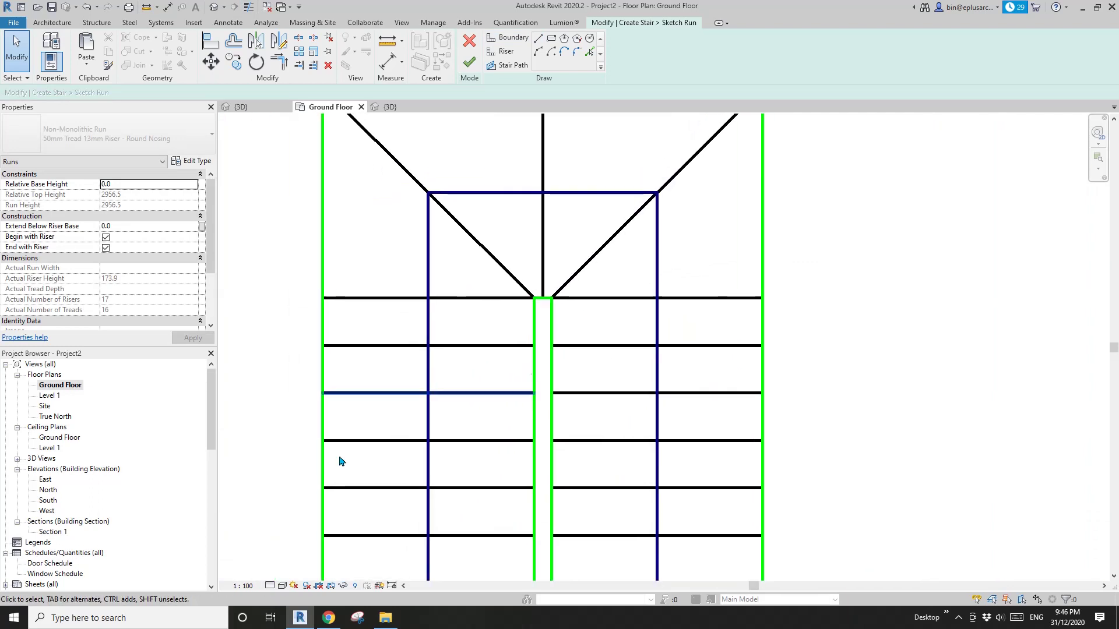
{"action": "left_click", "coordinate": [243, 585]}
{"action": "left_click", "coordinate": [253, 470]}
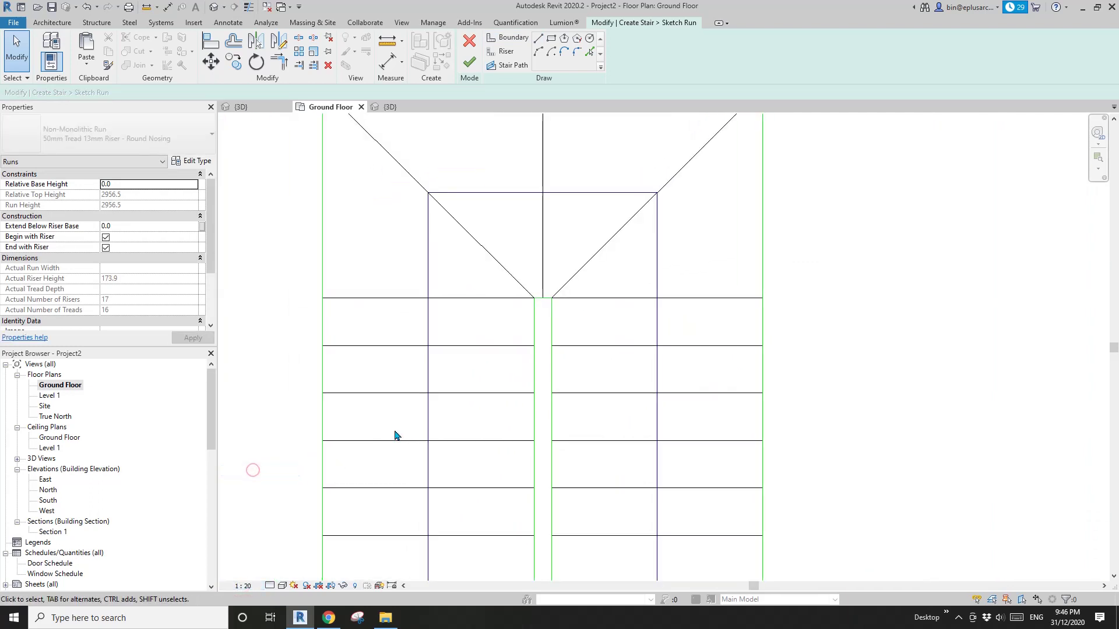
{"action": "left_click", "coordinate": [245, 585]}
{"action": "left_click", "coordinate": [259, 495]}
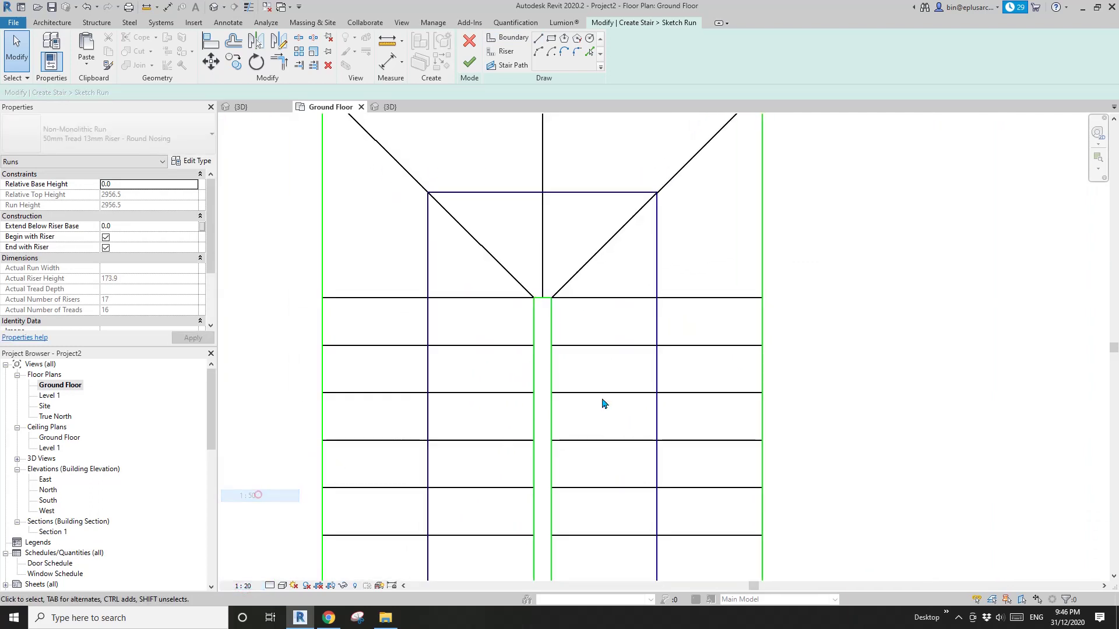
- Check the whole run sketch, finish it, and complete the stair edit
{"action": "scroll", "coordinate": [593, 297], "scroll_direction": "up", "scroll_amount": 3}
{"action": "scroll", "coordinate": [577, 303], "scroll_direction": "down", "scroll_amount": 2}
{"action": "mouse_move", "coordinate": [574, 367]}
{"action": "middle_mouse_down"}
{"action": "mouse_move", "coordinate": [609, 247]}
{"action": "mouse_move", "coordinate": [607, 312]}
{"action": "middle_mouse_up"}
{"action": "scroll", "coordinate": [620, 260], "scroll_direction": "down", "scroll_amount": 1}
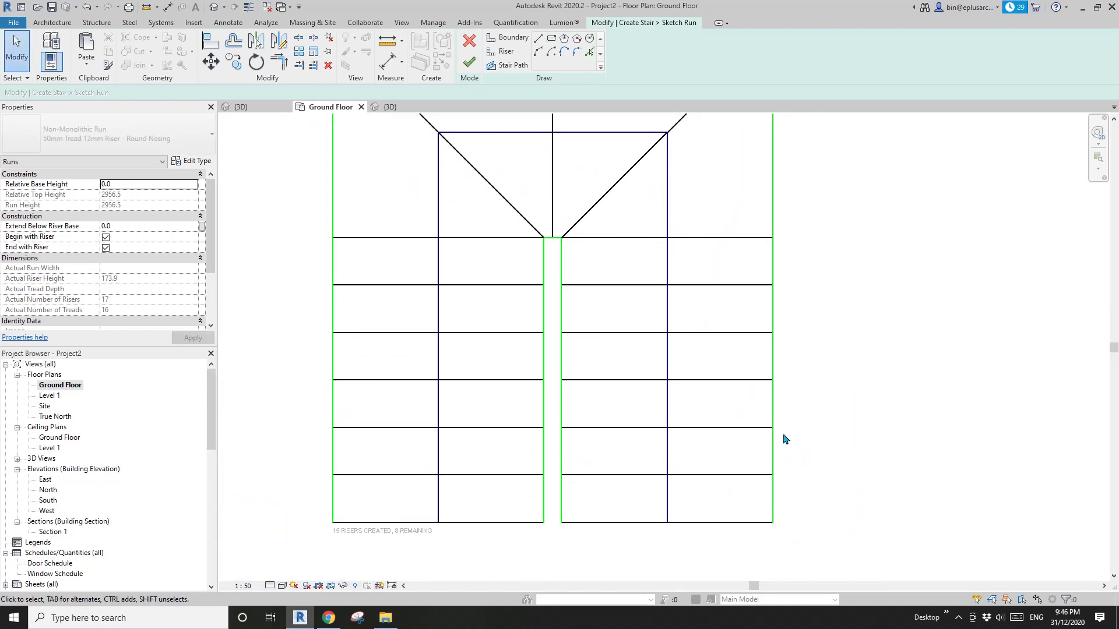
{"action": "middle_click_drag", "start_coordinate": [654, 363], "coordinate": [655, 401]}
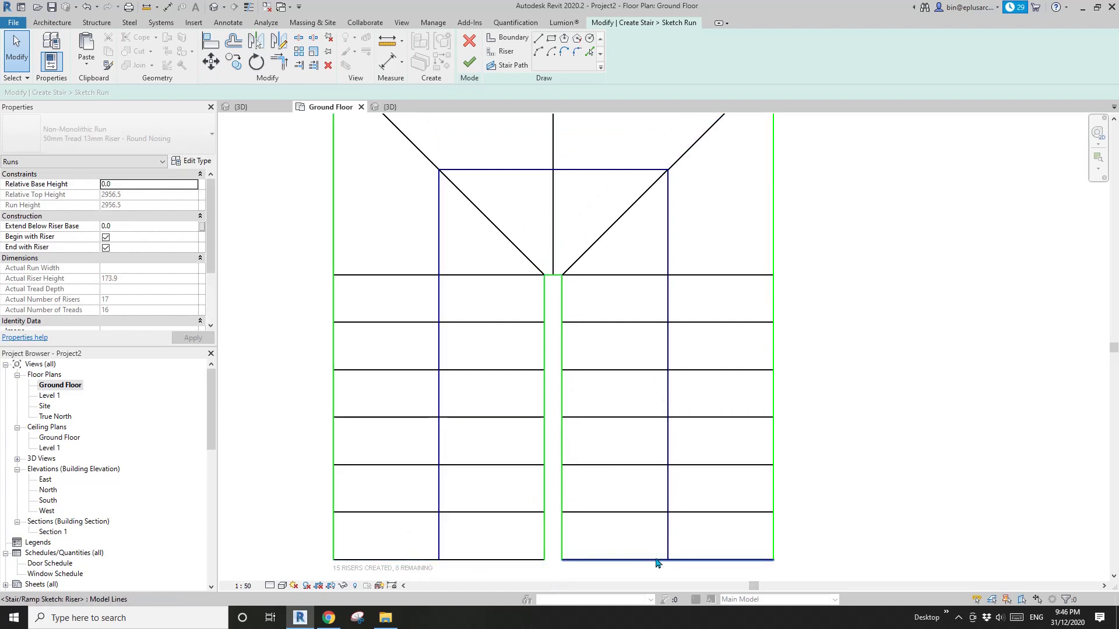
{"action": "scroll", "coordinate": [657, 563], "scroll_direction": "down", "scroll_amount": 2}
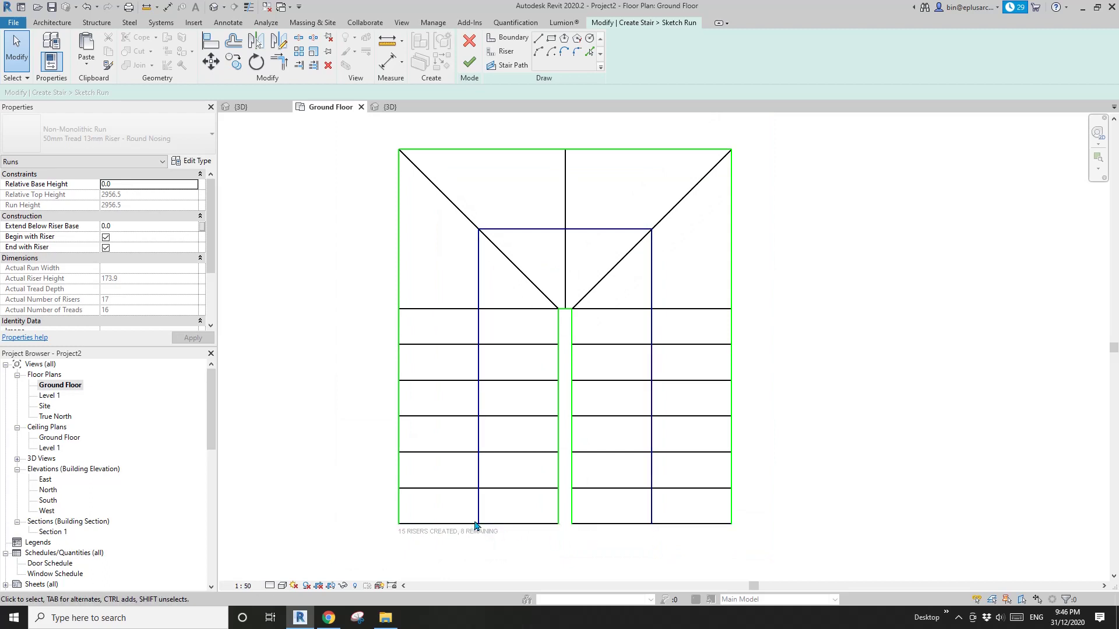
{"action": "middle_click_drag", "start_coordinate": [480, 525], "coordinate": [493, 526]}
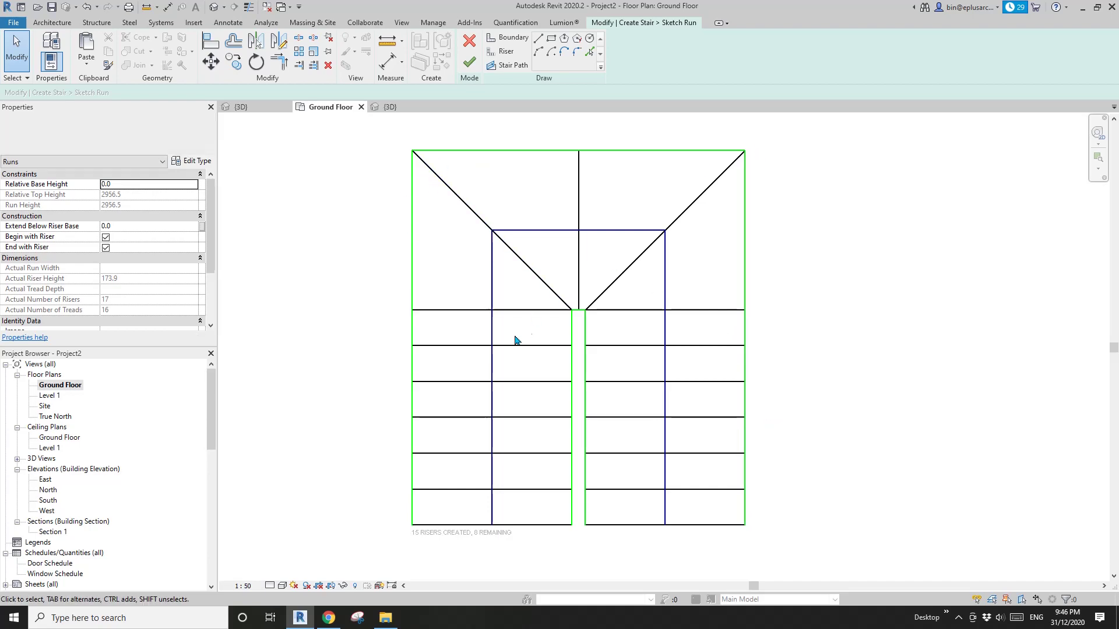
{"action": "middle_click_drag", "start_coordinate": [695, 232], "coordinate": [661, 250]}
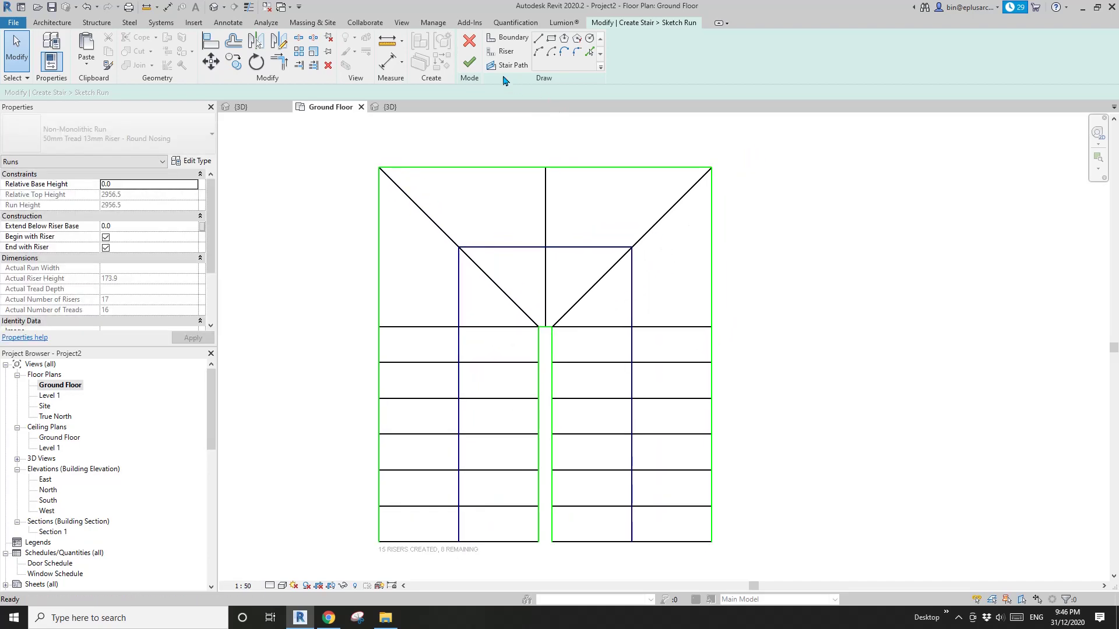
{"action": "left_click", "coordinate": [470, 65]}
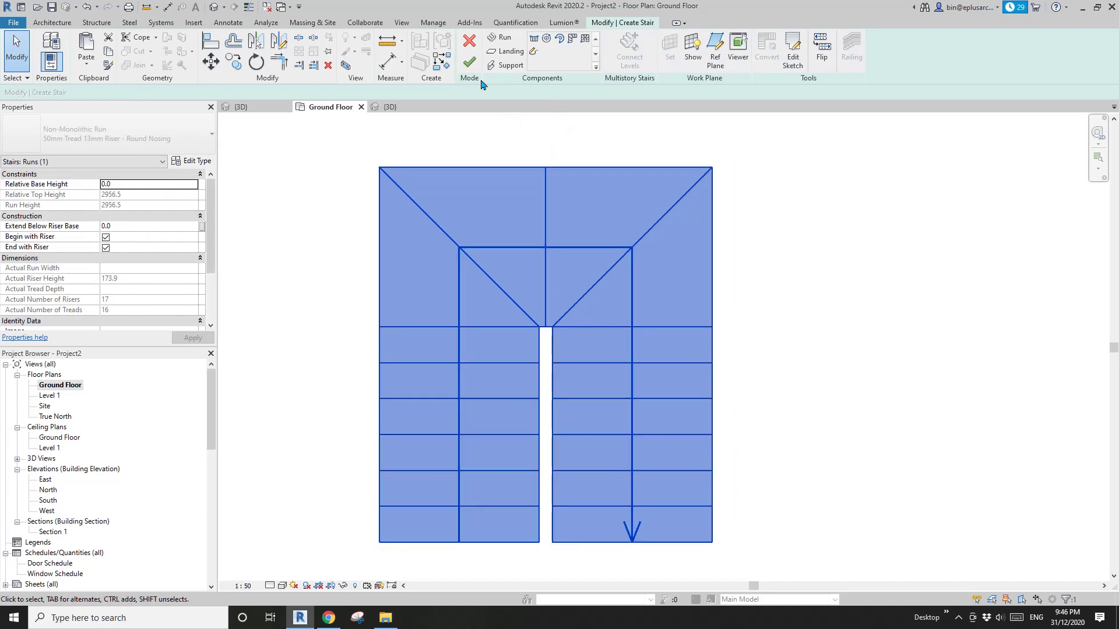
{"action": "left_click", "coordinate": [468, 60]}
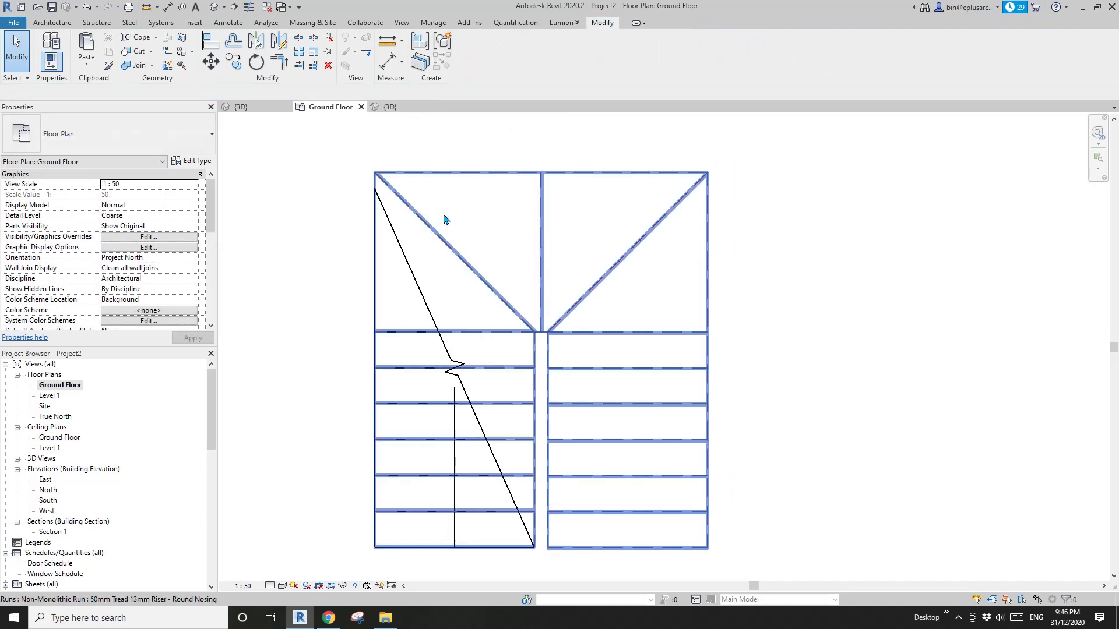
- Open the default 3D view and place 1100mm railings on the stair with Place on Stair/Ramp
{"action": "scroll", "coordinate": [481, 432], "scroll_direction": "down", "scroll_amount": 2}
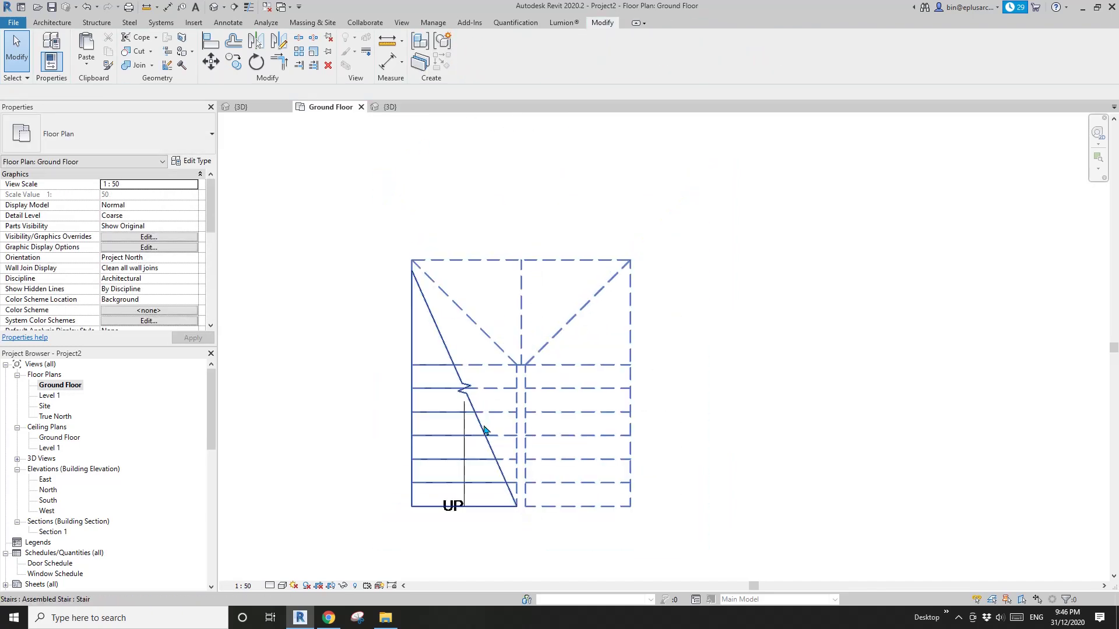
{"action": "left_click", "coordinate": [214, 6]}
{"action": "middle_click_drag", "start_coordinate": [547, 284], "coordinate": [583, 274], "text": "shift"}
{"action": "left_click", "coordinate": [52, 22]}
{"action": "left_click", "coordinate": [370, 66]}
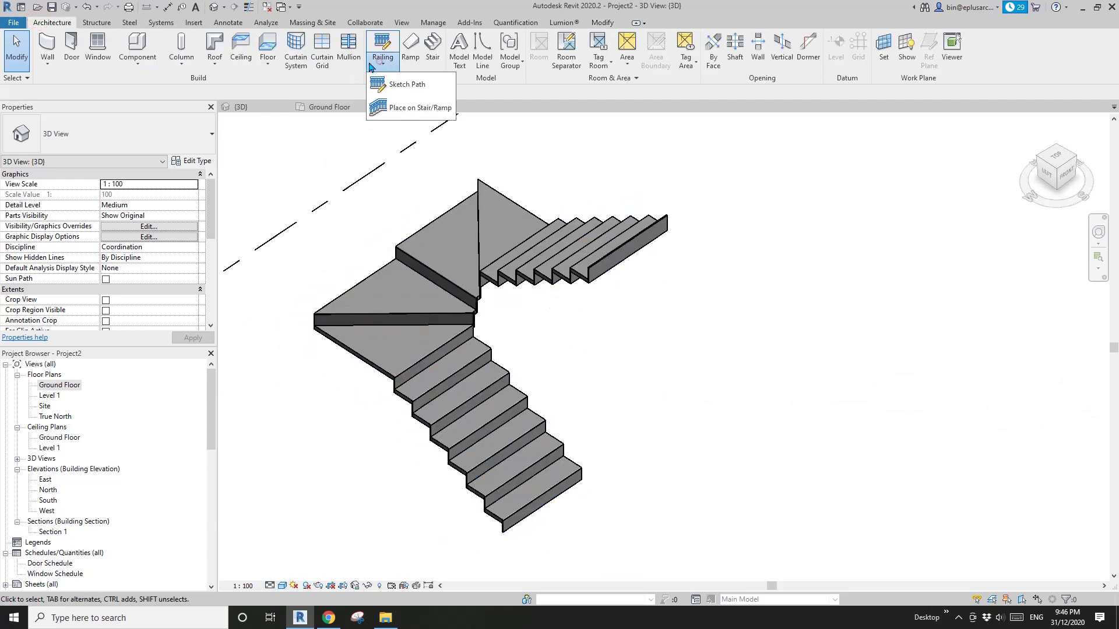
{"action": "left_click", "coordinate": [415, 108]}
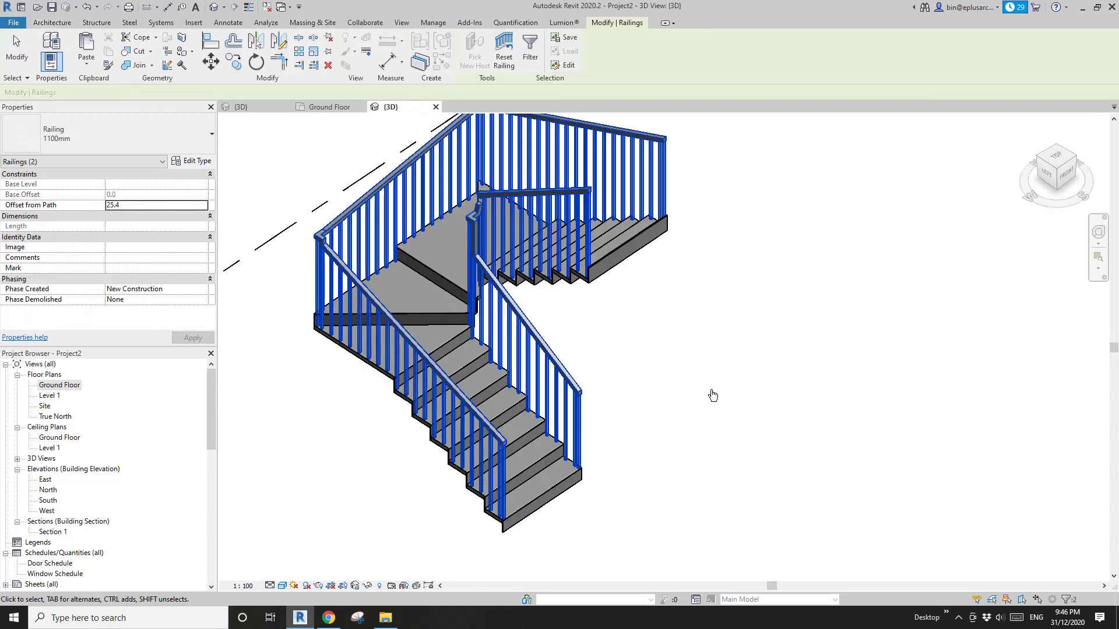
{"action": "left_click", "coordinate": [711, 392]}
- Examine the outer railing and the inner railing around the winders from several angles in 3D
{"action": "middle_click_drag", "start_coordinate": [699, 365], "coordinate": [632, 367], "text": "shift"}
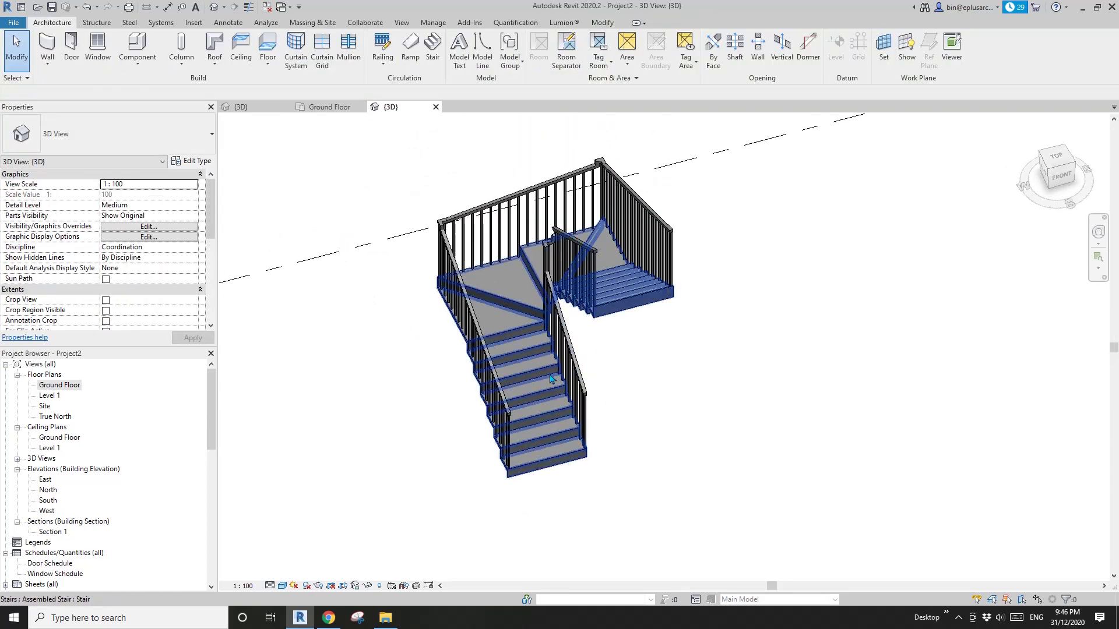
{"action": "left_click", "coordinate": [542, 189]}
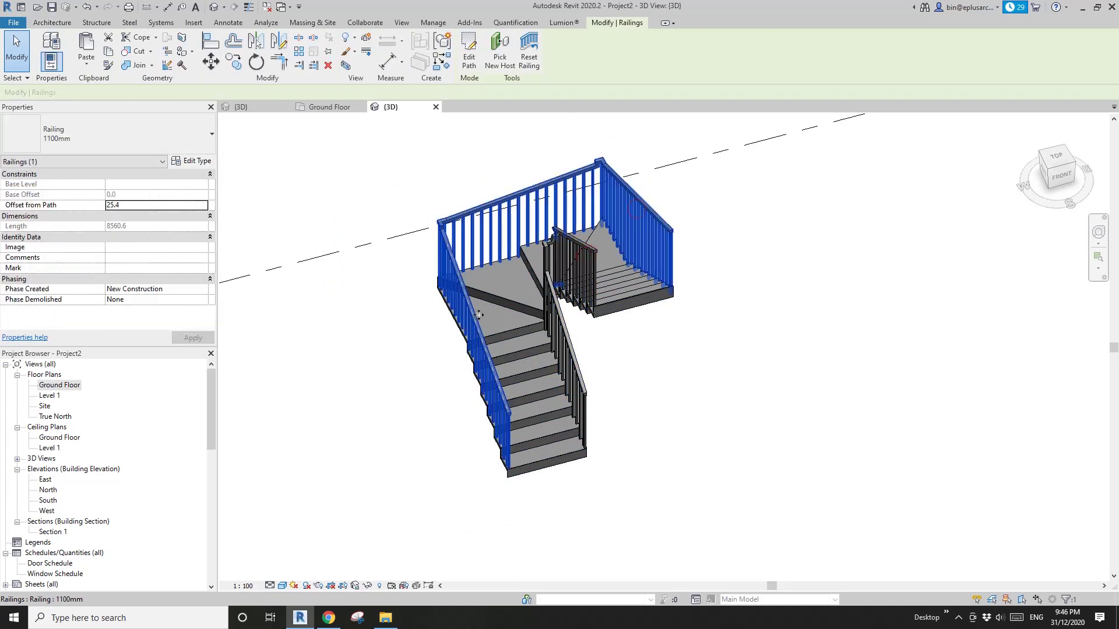
{"action": "left_click", "coordinate": [595, 382]}
{"action": "middle_click_drag", "start_coordinate": [594, 382], "coordinate": [606, 280], "text": "shift"}
- Look at the U-shaped winder stair images in Chrome, and return to Revit to view the modelled stair from another angle
{"action": "left_click", "coordinate": [328, 618]}
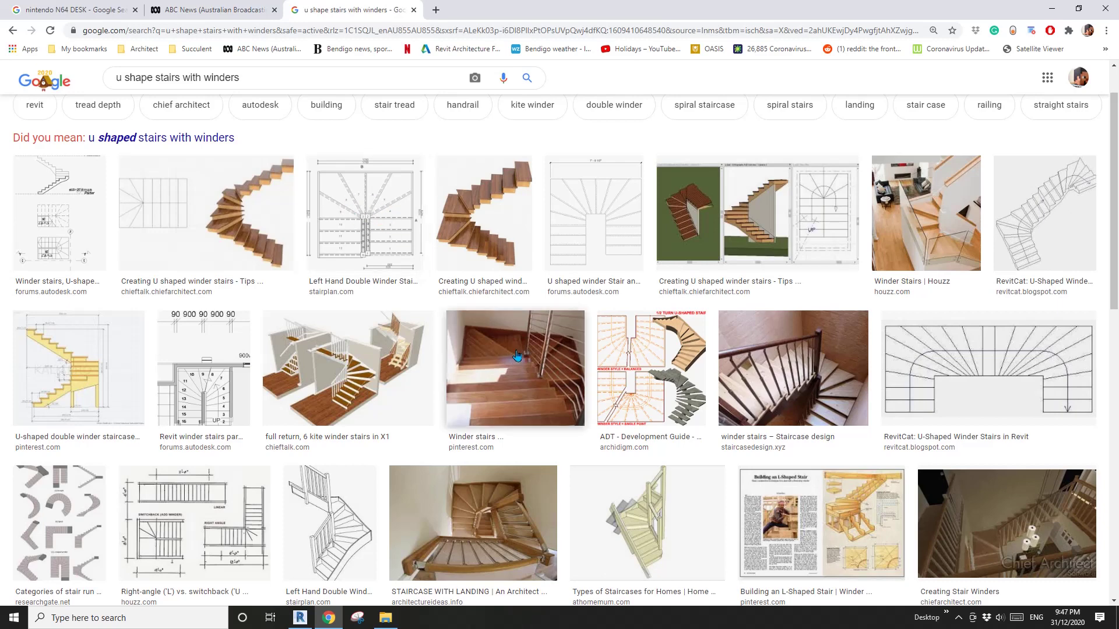
{"action": "left_click", "coordinate": [300, 617]}
{"action": "mouse_move", "coordinate": [559, 373]}
{"action": "middle_mouse_down", "text": "shift"}
{"action": "mouse_move", "coordinate": [697, 326]}
{"action": "mouse_move", "coordinate": [666, 408]}
{"action": "mouse_move", "coordinate": [787, 388]}
{"action": "middle_mouse_up", "text": "shift"}
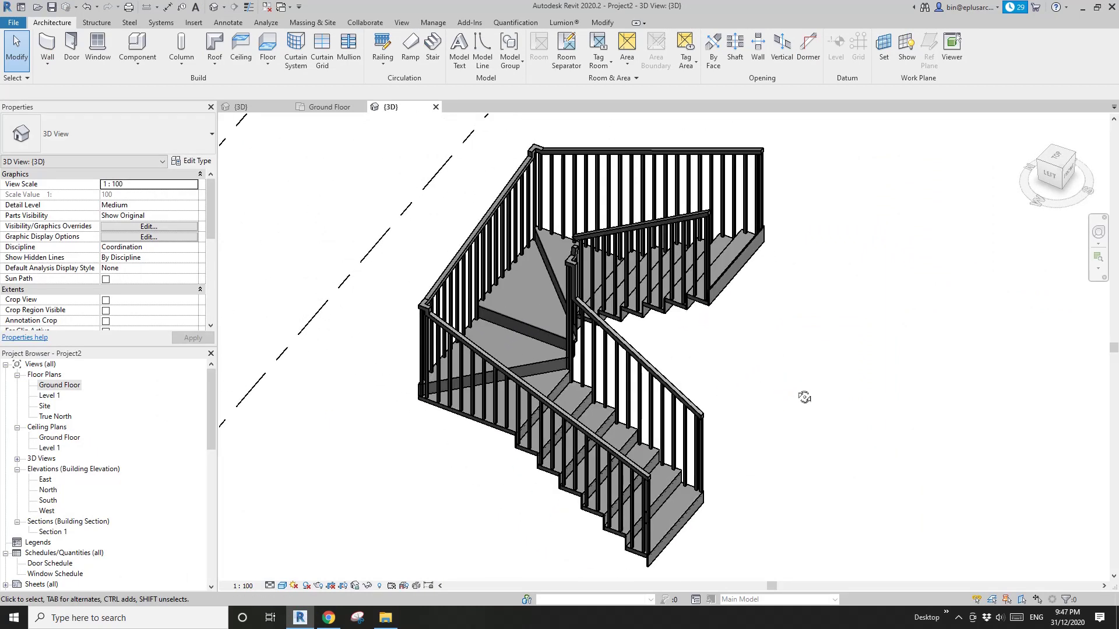